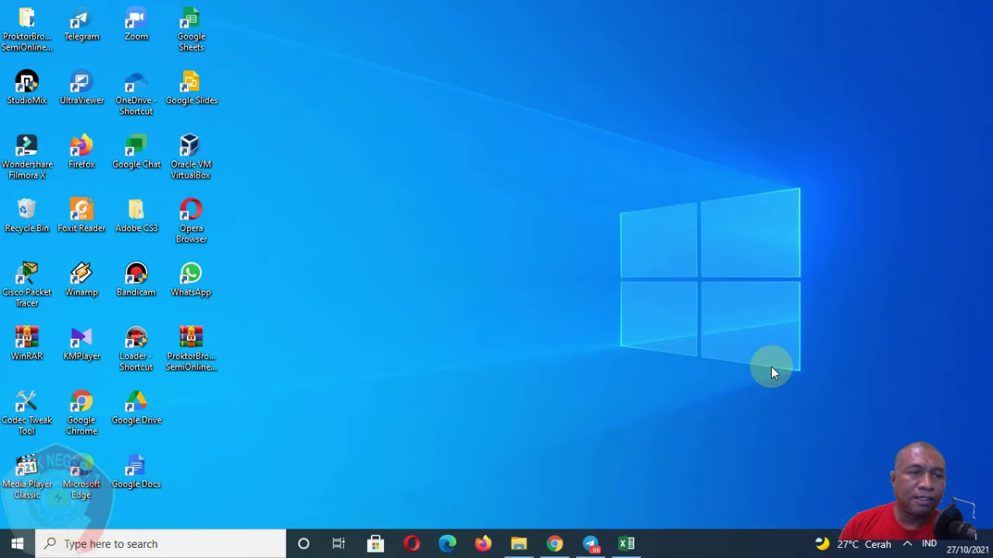
Bring Chrome to the front and check which Google account is signed in.
left_click(557, 546)
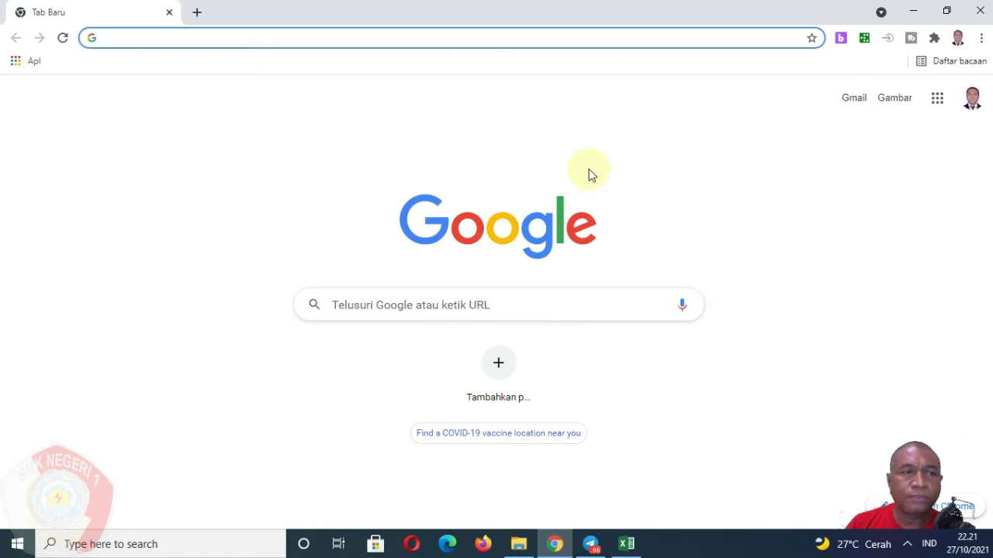
left_click(974, 104)
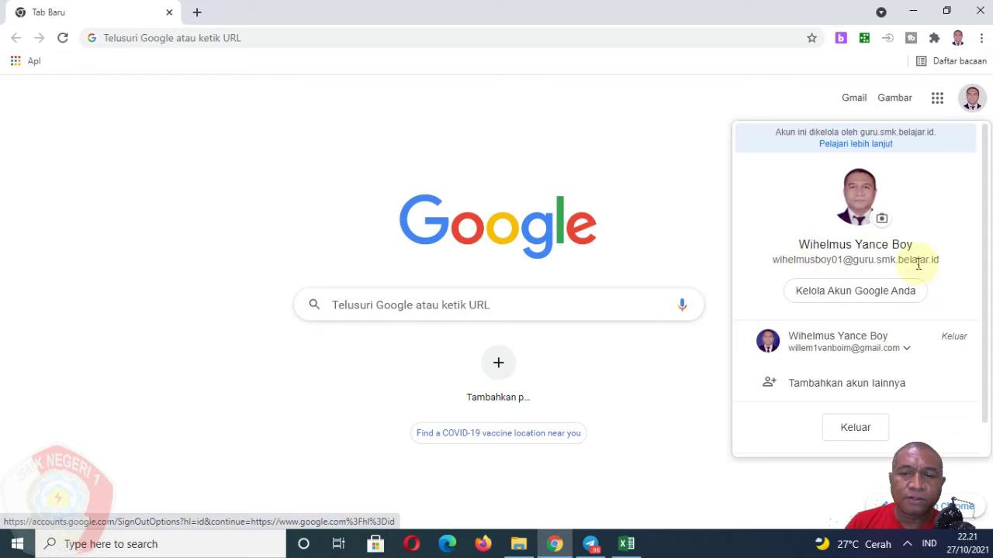
left_click(747, 101)
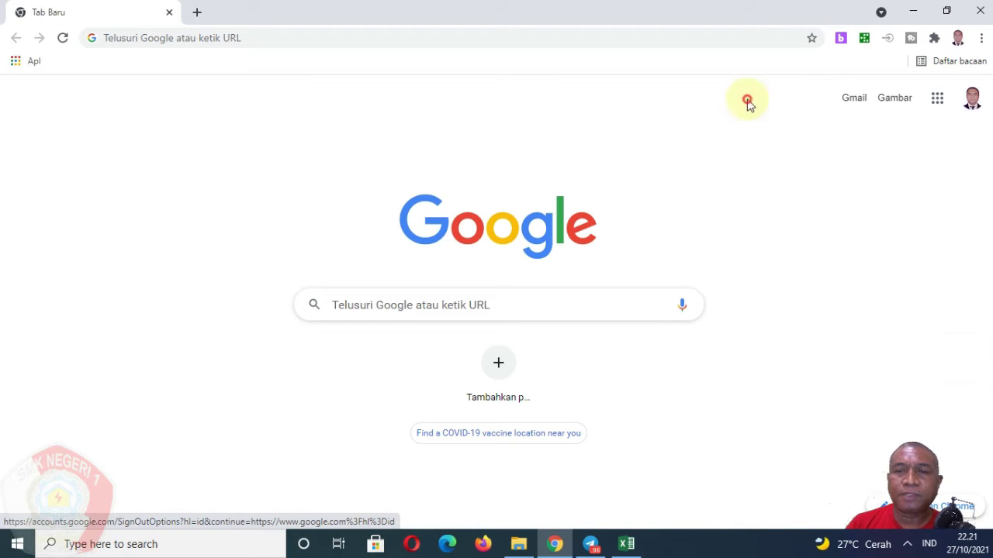
Launch Google Groups (Grup) from the Google apps grid.
left_click(938, 99)
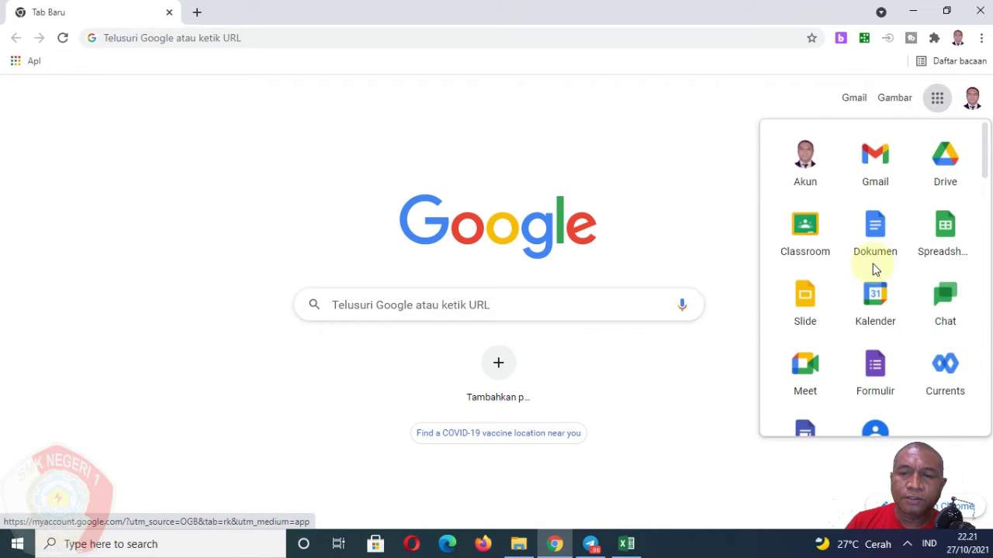
scroll(875, 269, "down", 1)
scroll(873, 264, "down", 1)
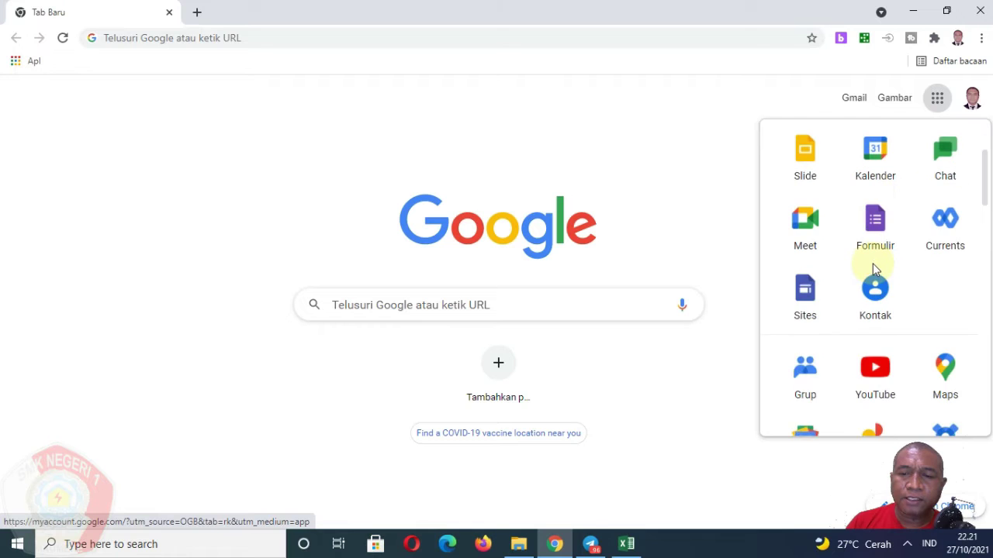
left_click(818, 386)
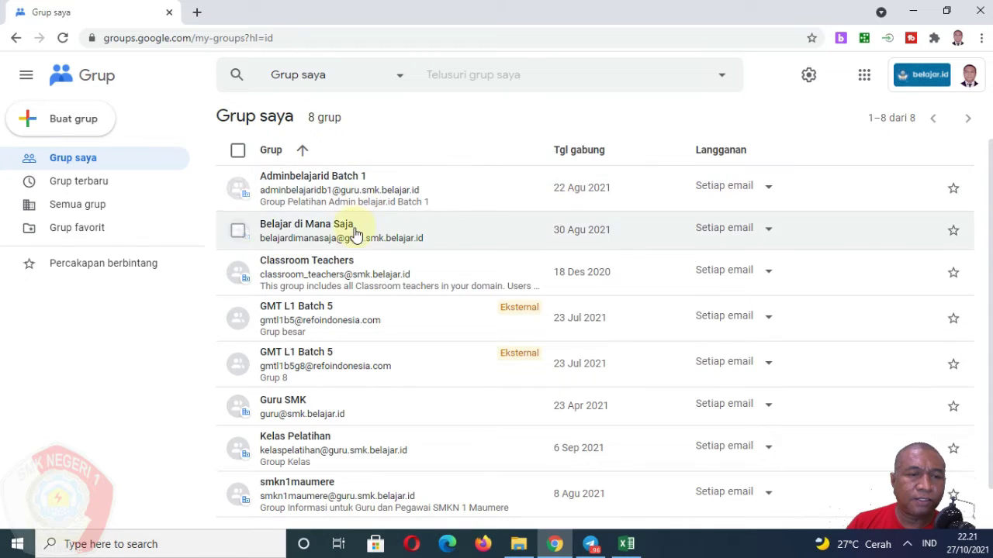
Look over the eight existing groups under Grup saya, then start a new group with Buat grup.
scroll(333, 417, "down", 1)
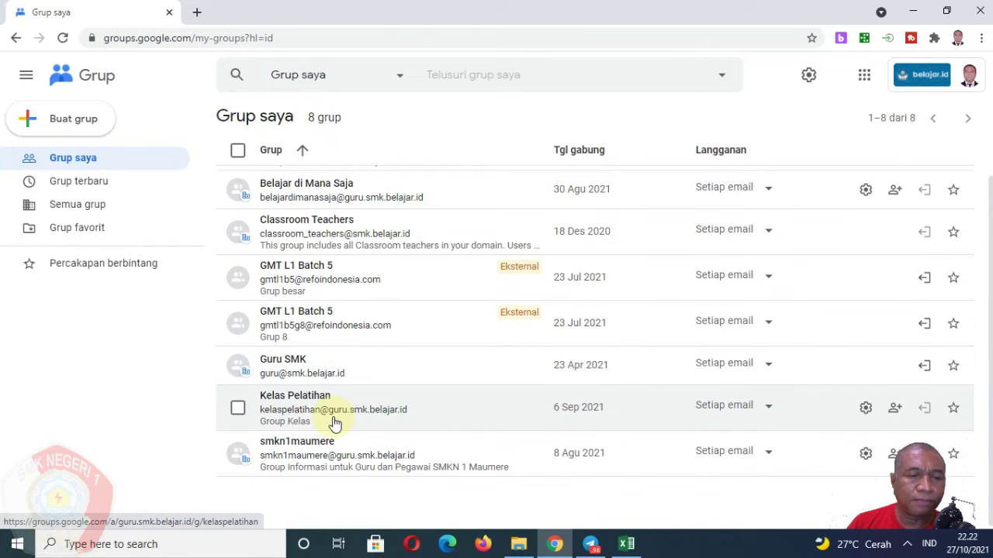
scroll(333, 423, "up", 1)
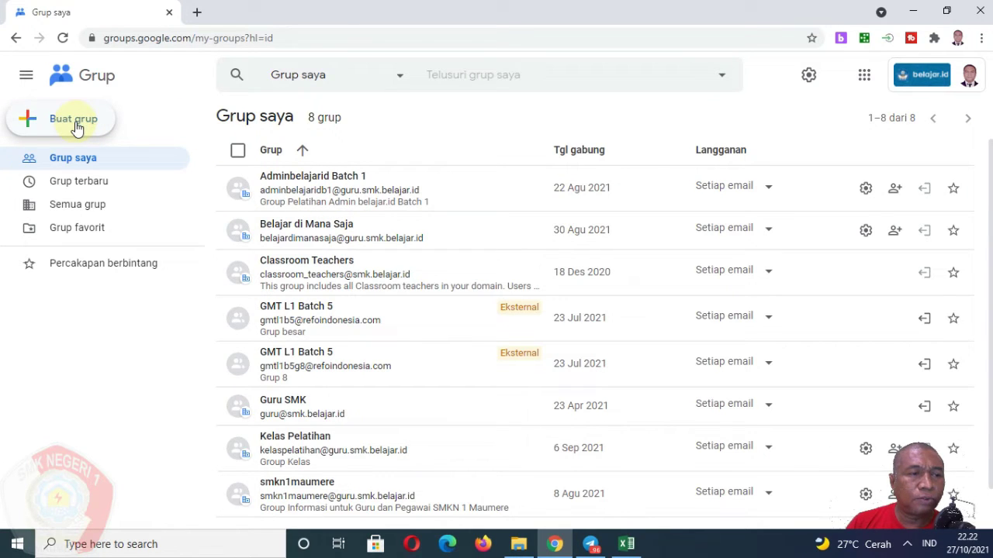
left_click(88, 127)
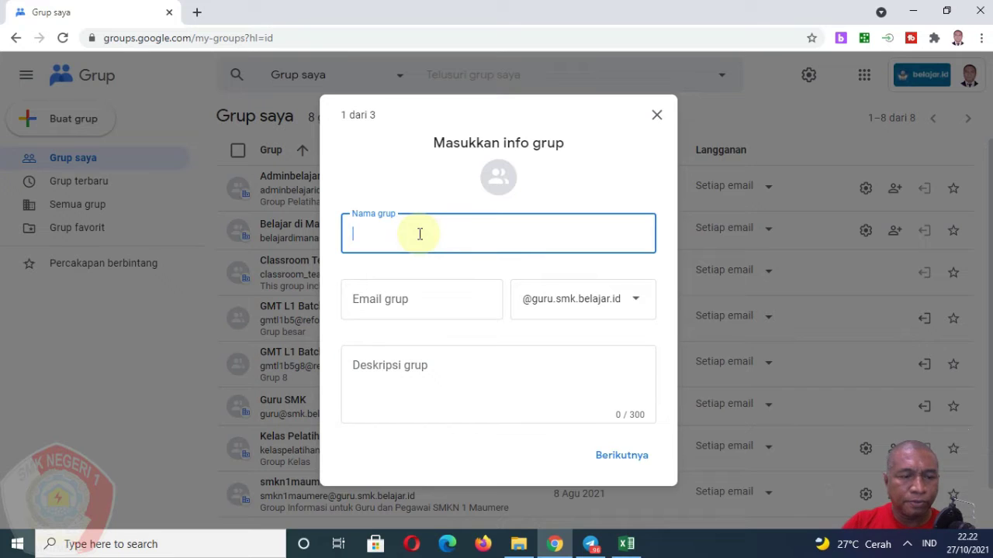
Name the new group KelasXIIKGSP.
type("K")
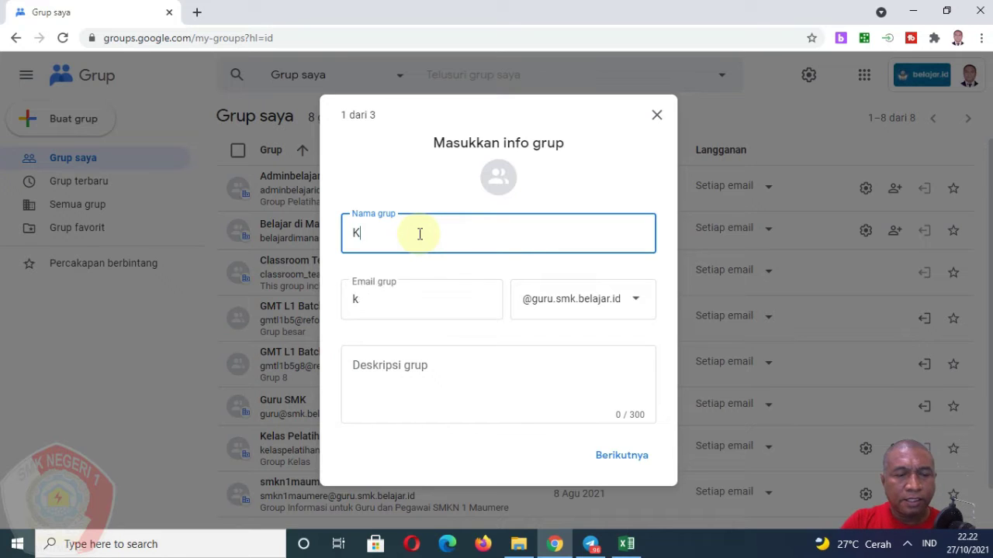
type("elas")
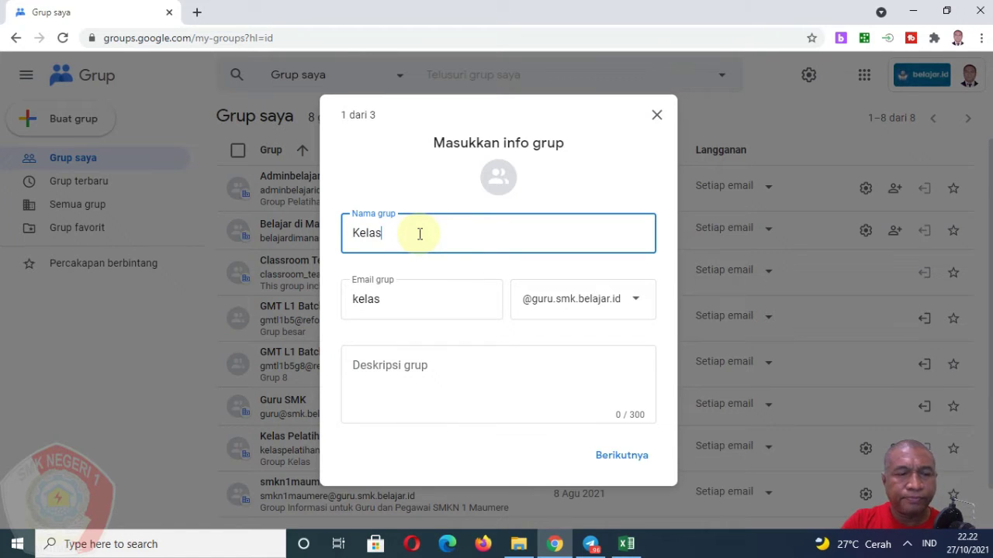
type("XII")
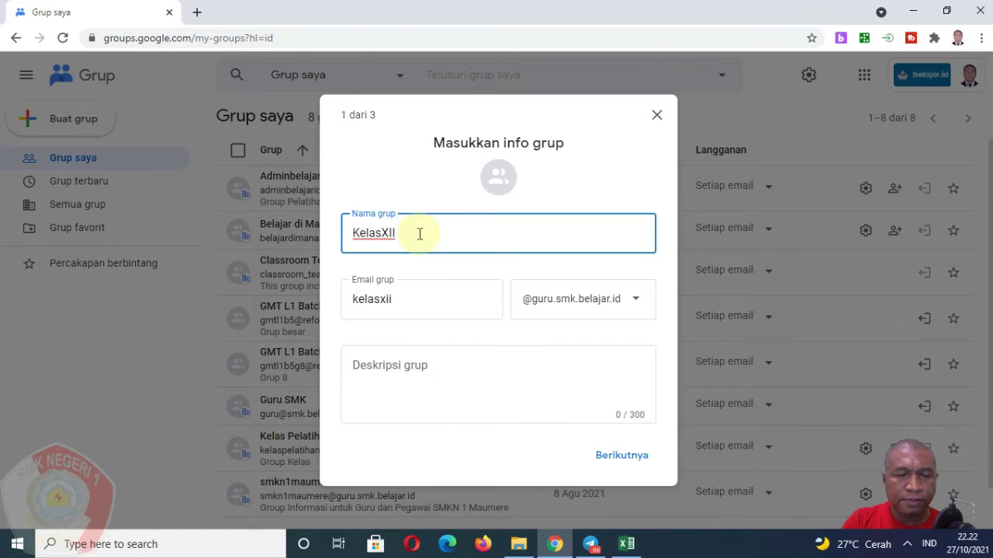
left_click(406, 304)
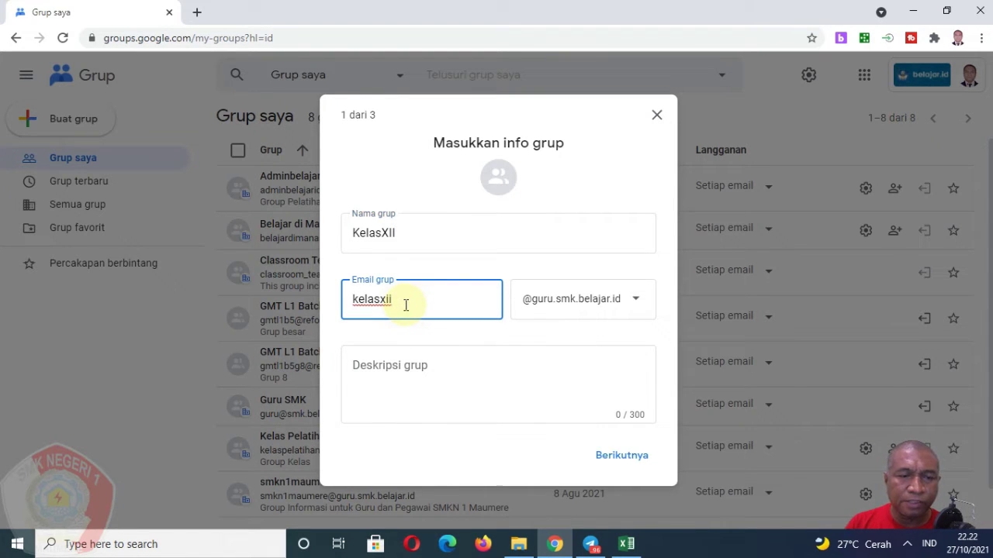
left_click(404, 233)
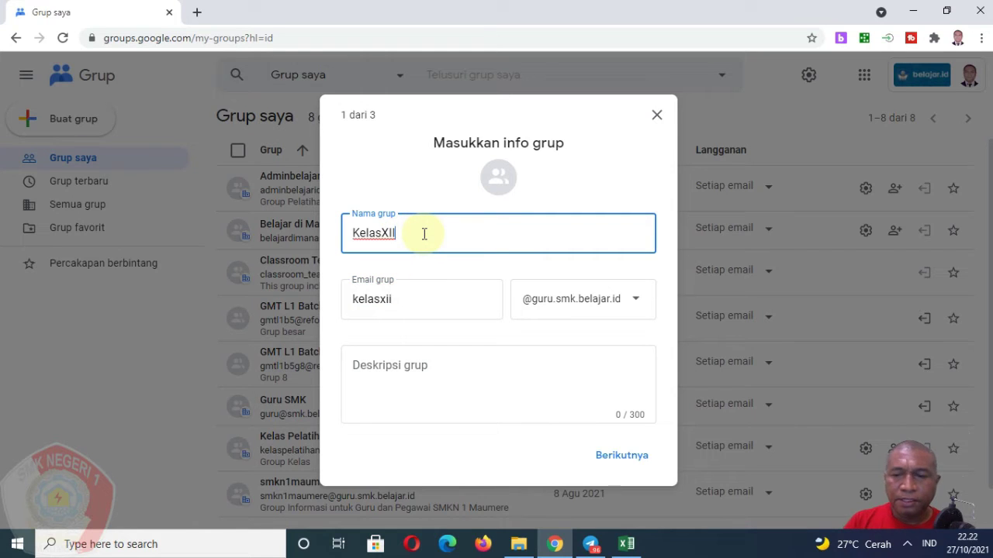
type("KG")
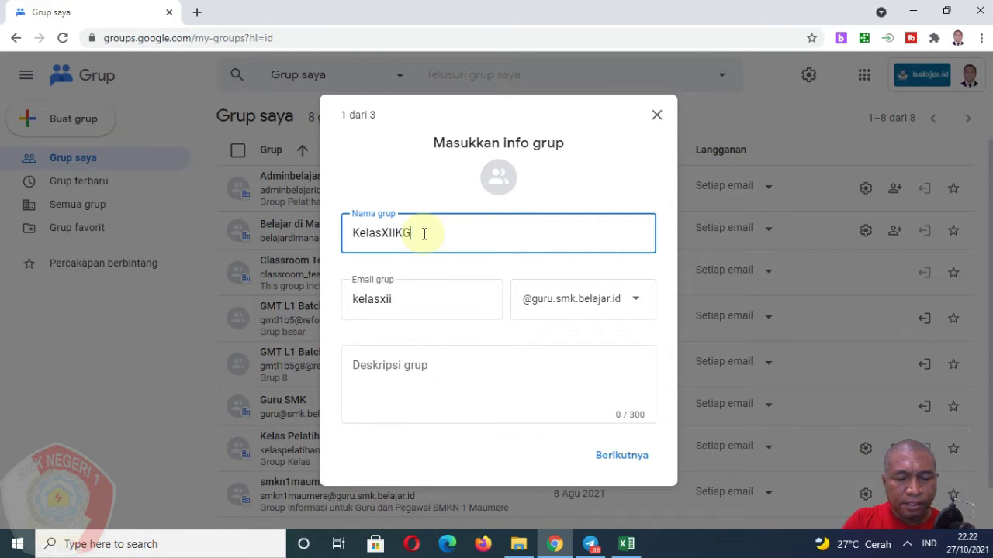
type("SP")
left_click(408, 301)
type("kgsp")
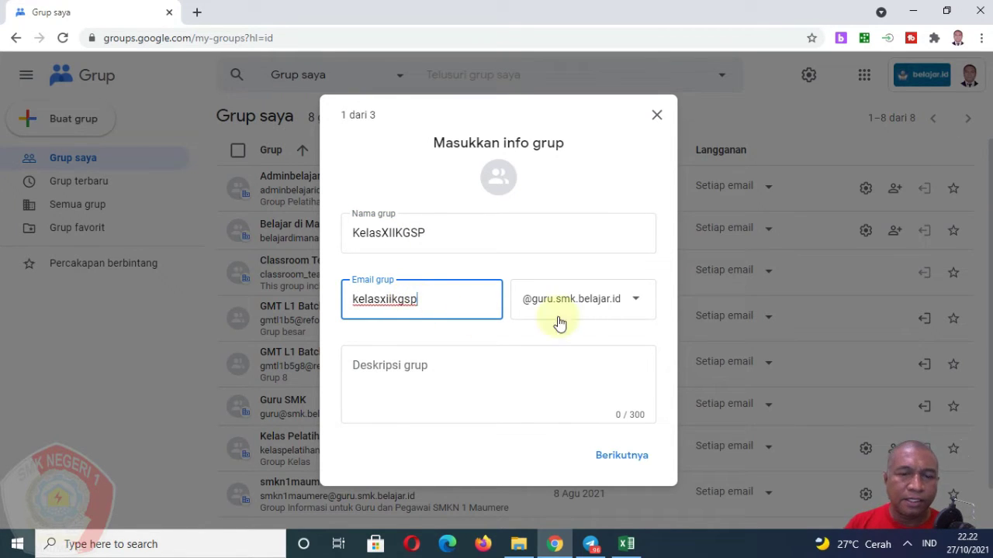
left_click(613, 309)
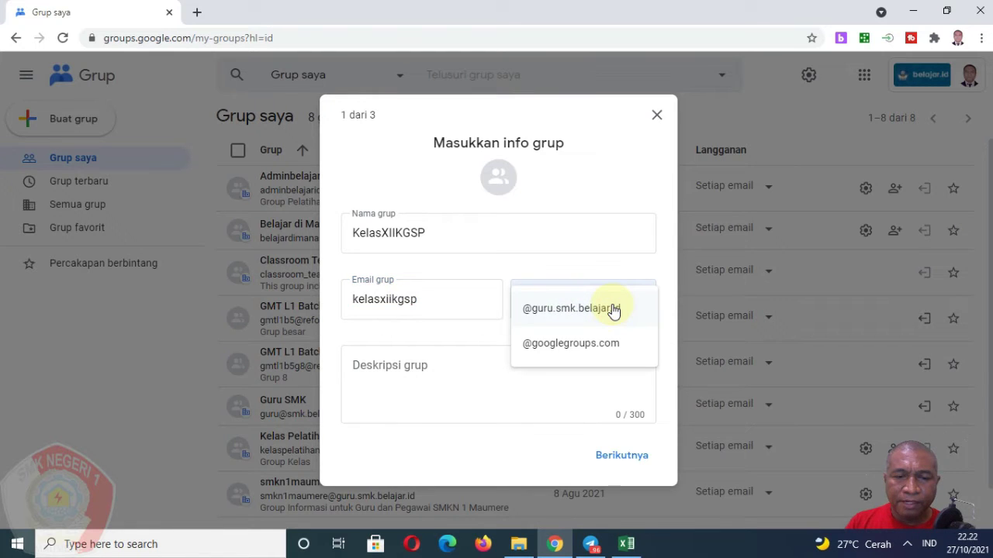
left_click(611, 343)
left_click(630, 334)
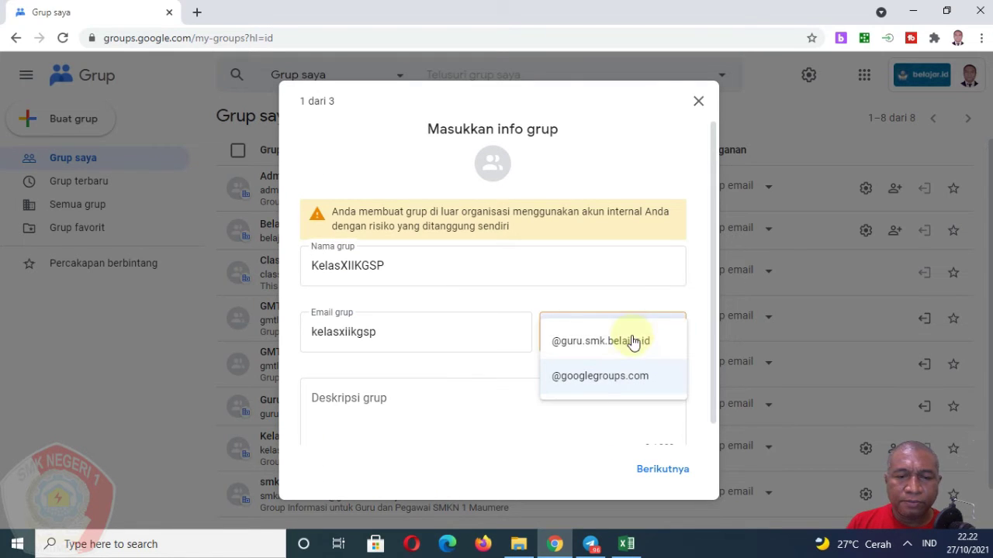
left_click(625, 345)
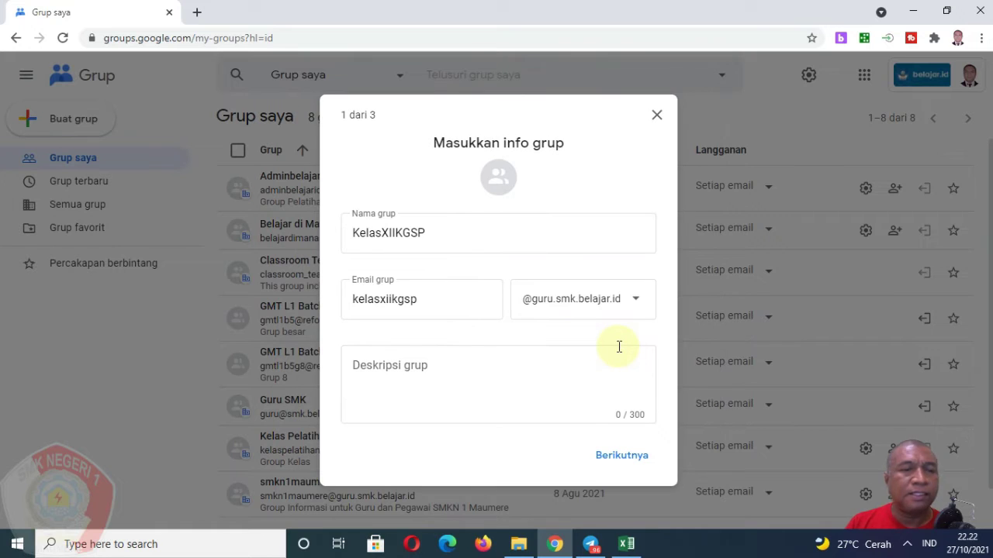
Add the description 'Grup Kelas KGSP' and continue to step 2.
left_click(470, 366)
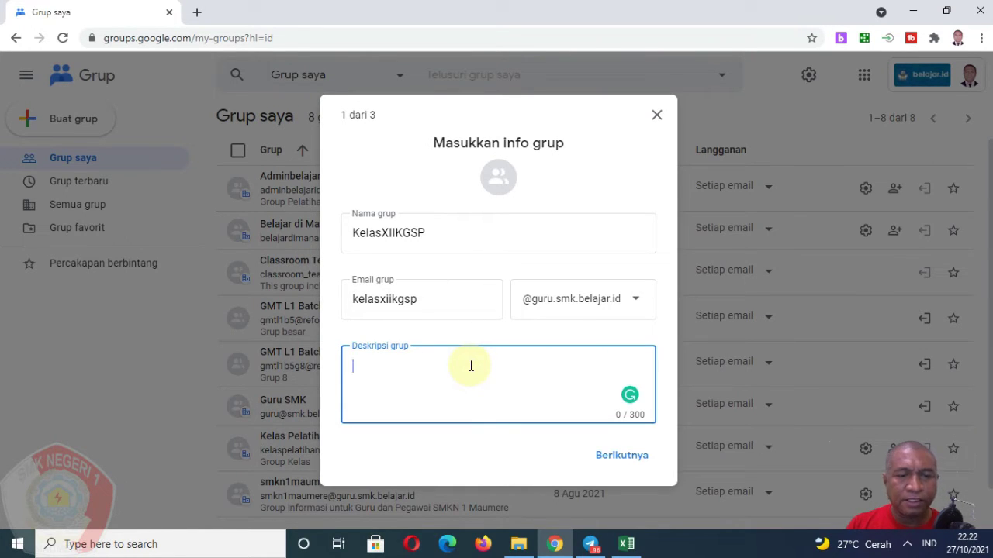
type("Grup ")
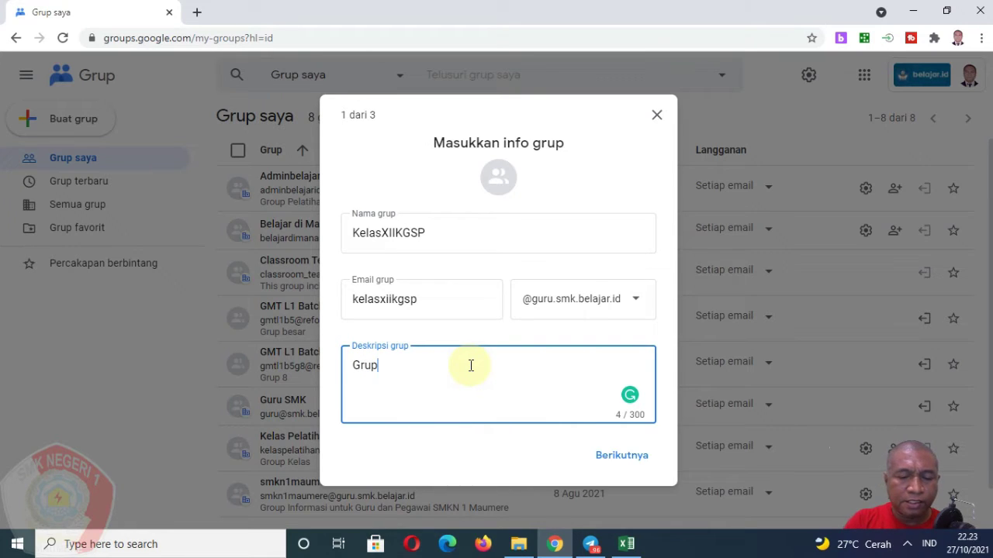
type("Kela")
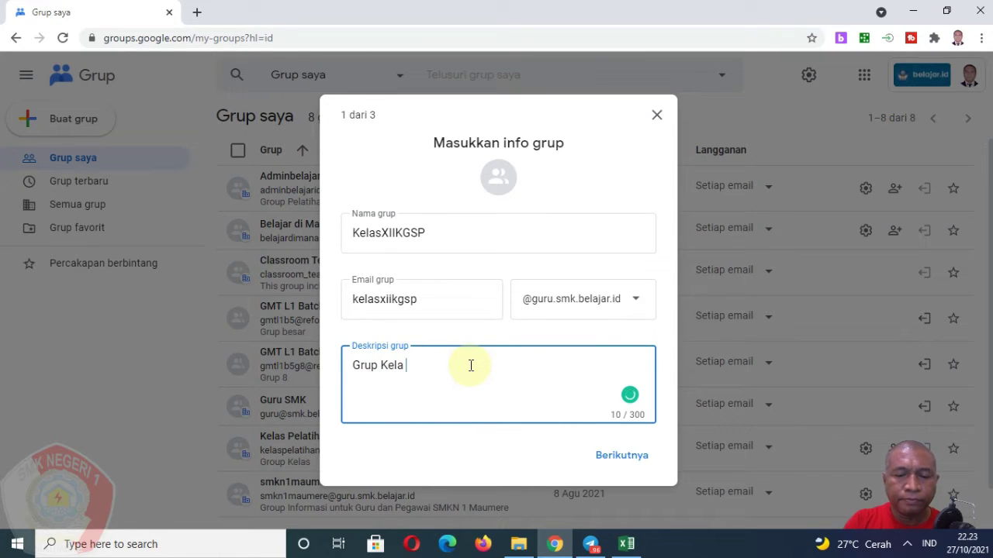
type("s KG")
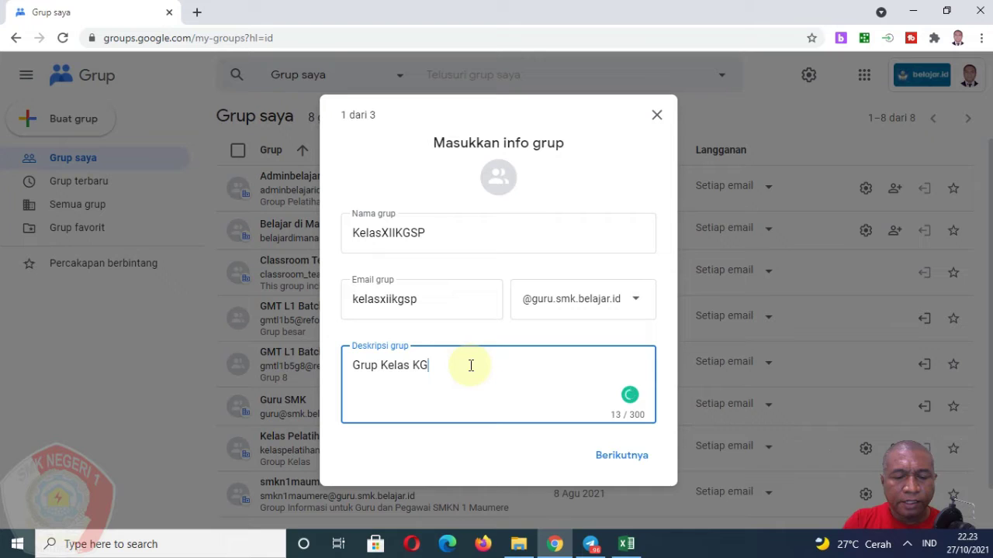
type("SP")
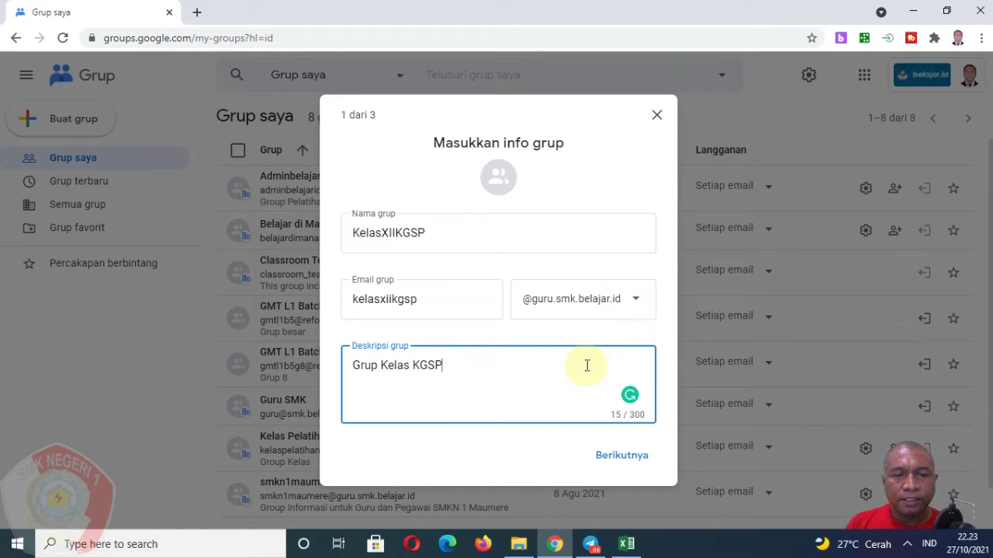
left_click(622, 458)
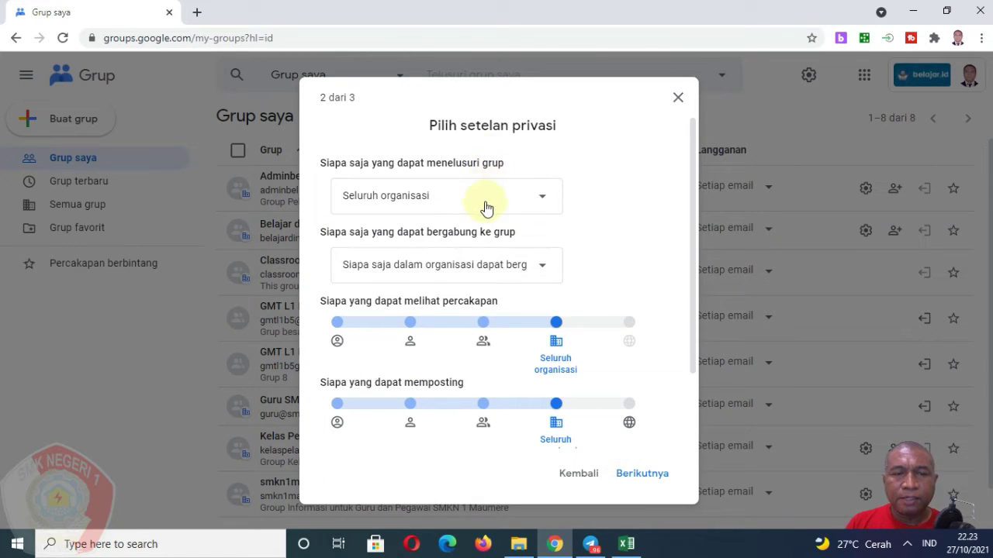
Keep the group searchable by Seluruh organisasi and set joining to 'Siapa saja dalam organisasi dapat bergabung'.
scroll(482, 288, "down", 1)
scroll(482, 288, "up", 1)
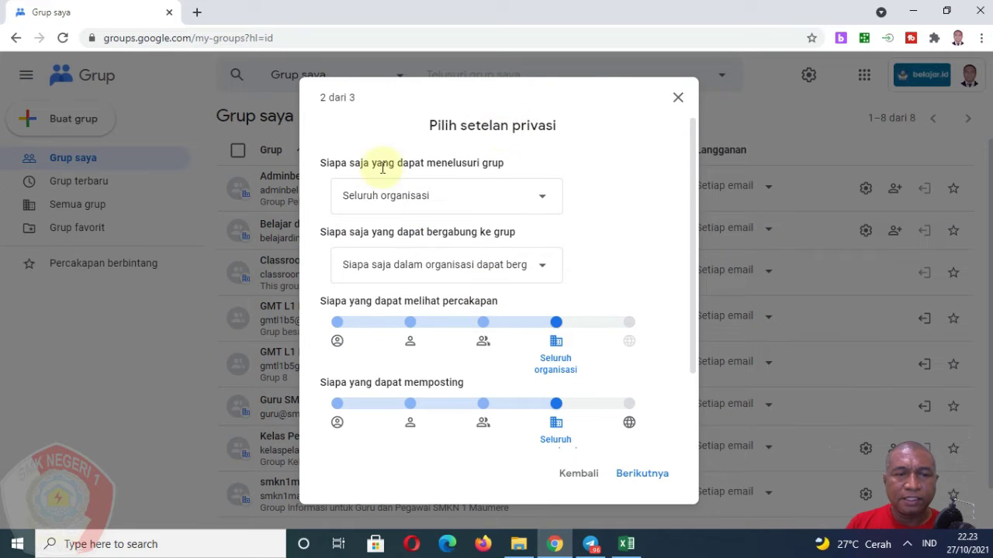
left_click(448, 202)
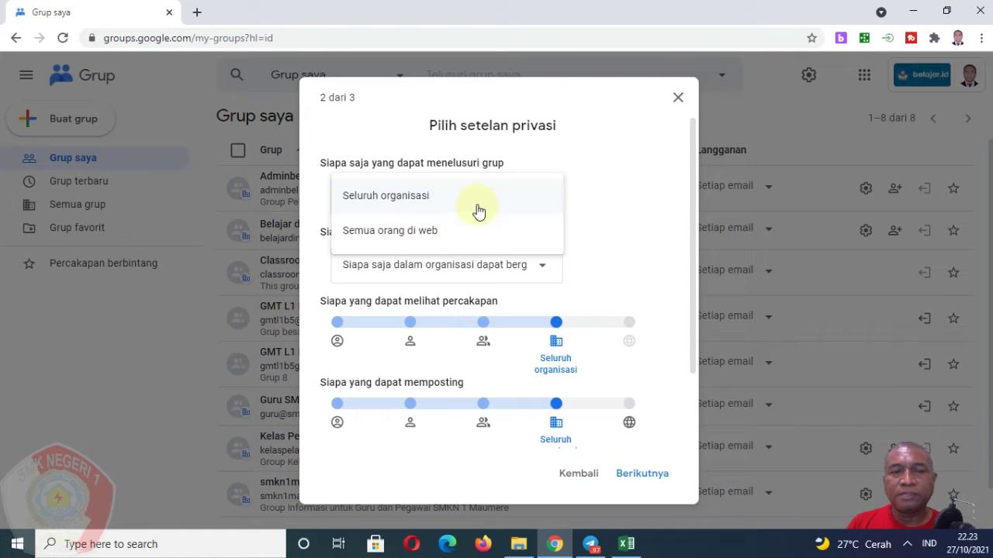
left_click(473, 199)
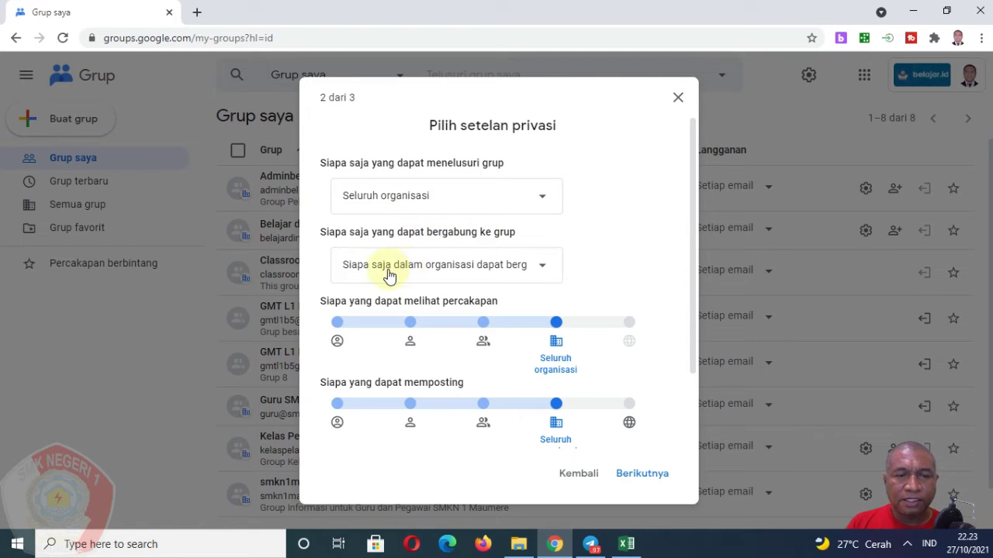
left_click(474, 275)
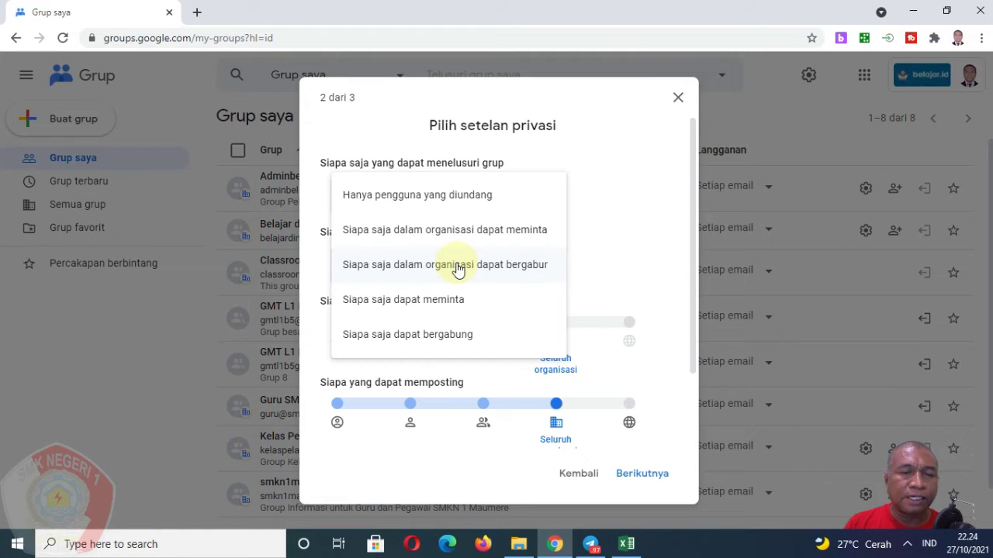
left_click(458, 266)
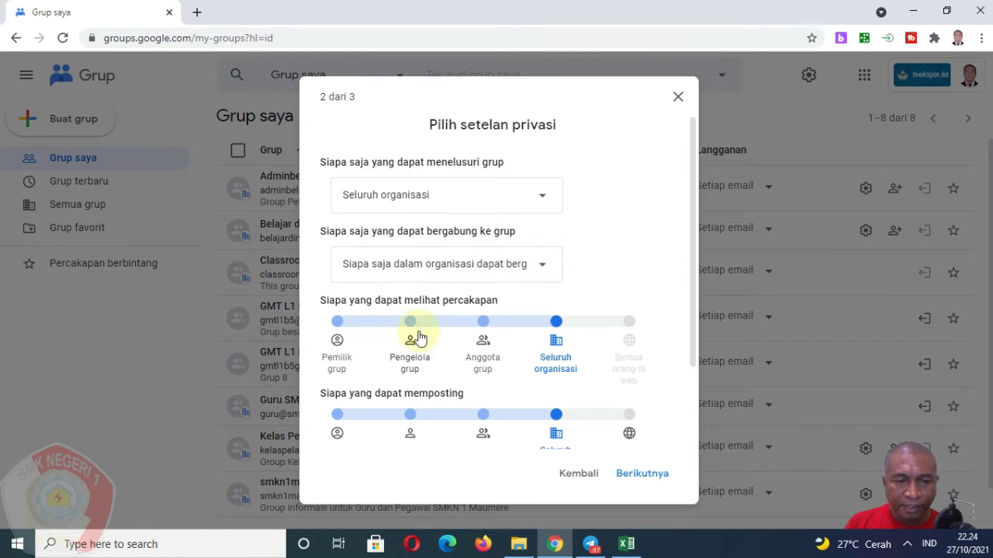
Leave the remaining privacy sliders on Seluruh organisasi and proceed to step 3.
scroll(405, 305, "down", 2)
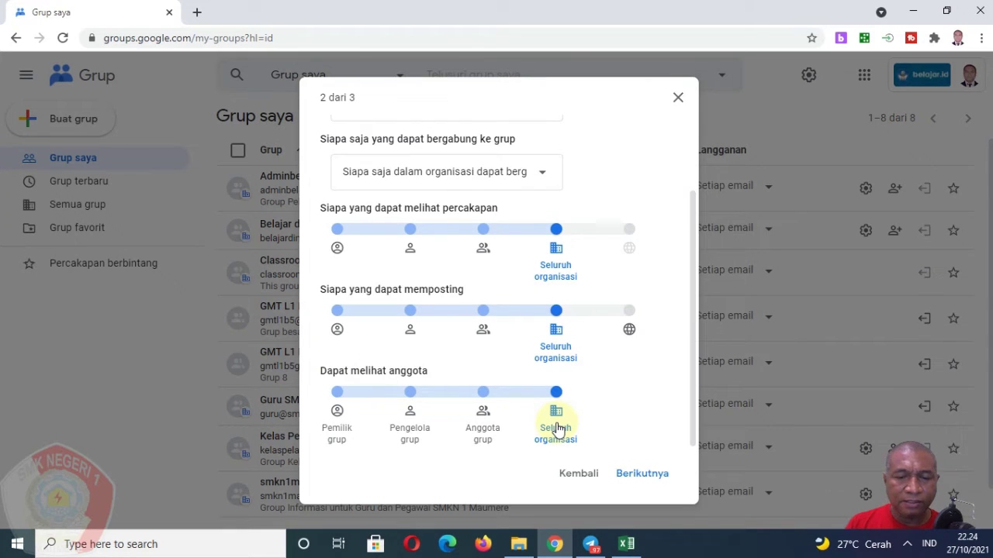
scroll(556, 429, "up", 2)
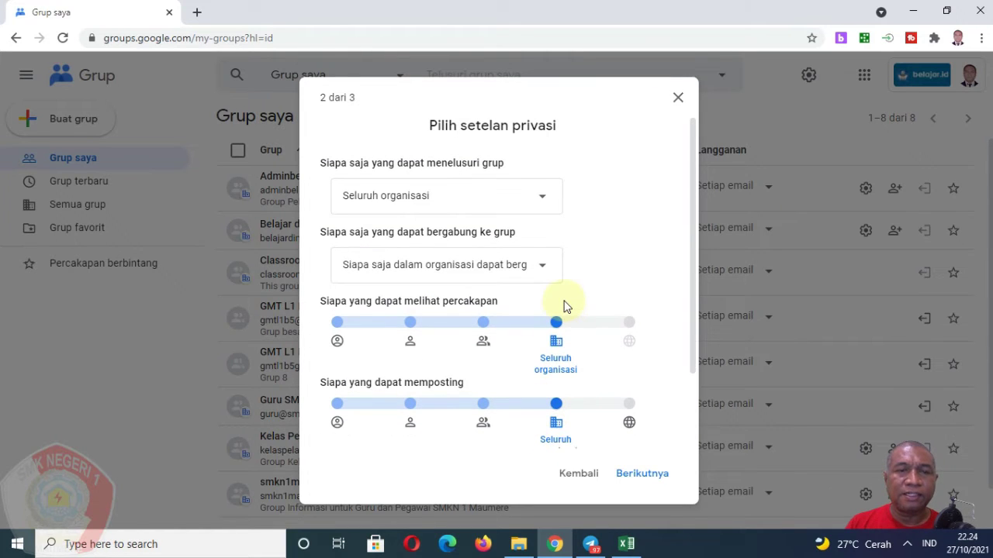
scroll(564, 330, "down", 2)
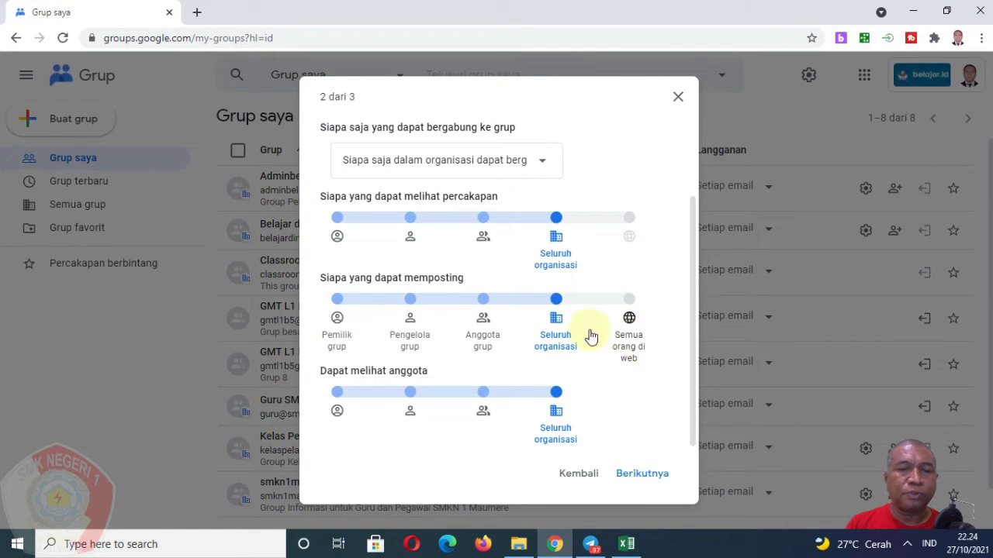
scroll(553, 323, "up", 2)
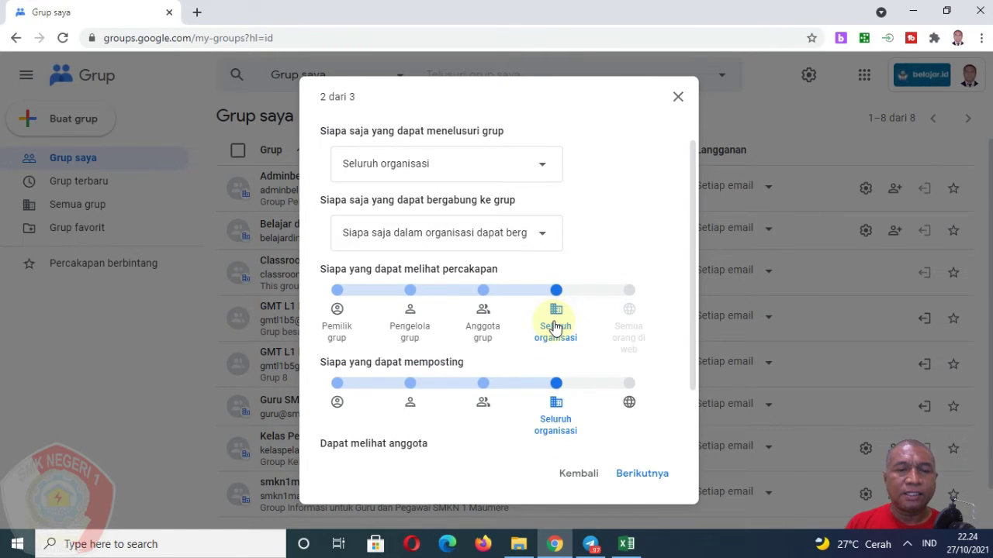
scroll(555, 327, "up", 1)
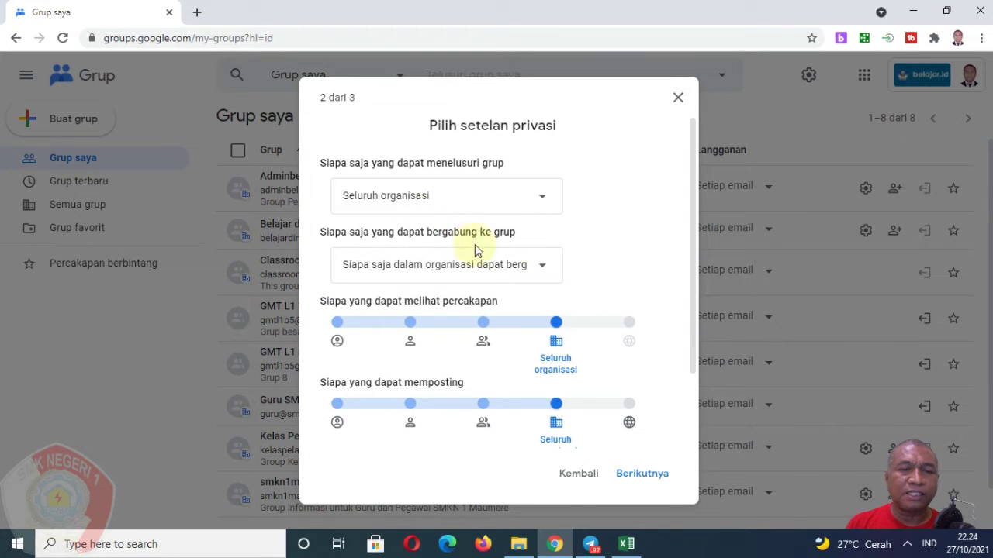
scroll(475, 279, "down", 3)
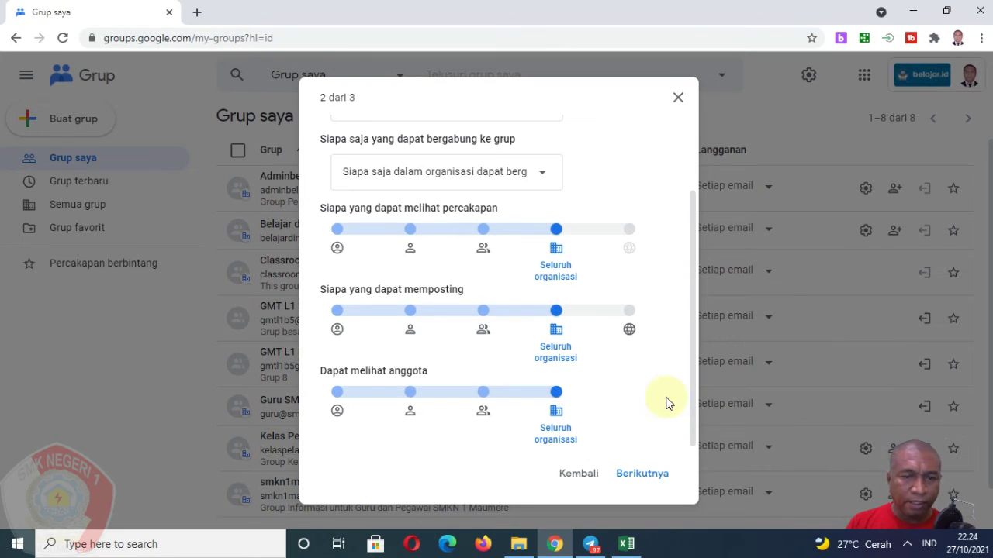
left_click(647, 473)
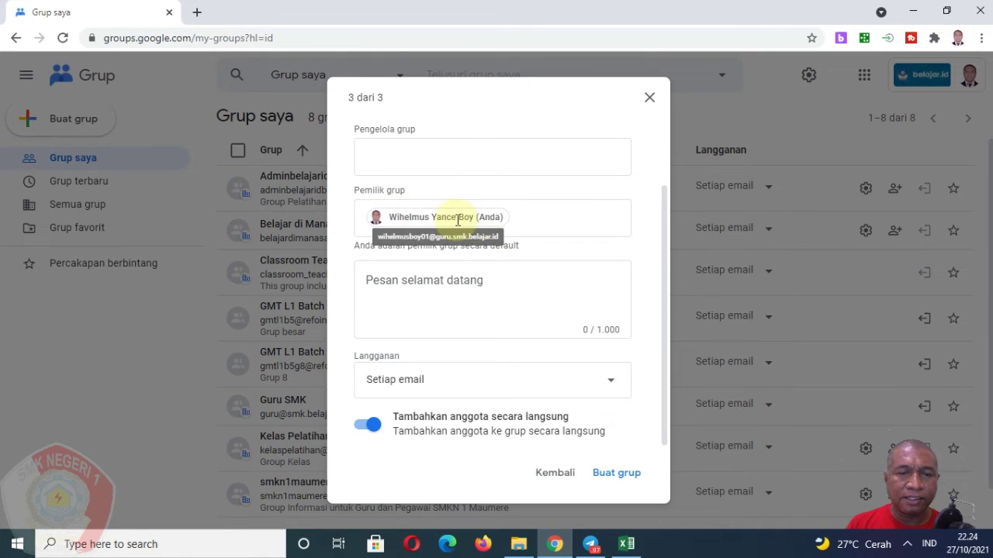
Keep the Langganan option on 'Setiap email' and create the KelasXIIKGSP group.
left_click(437, 381)
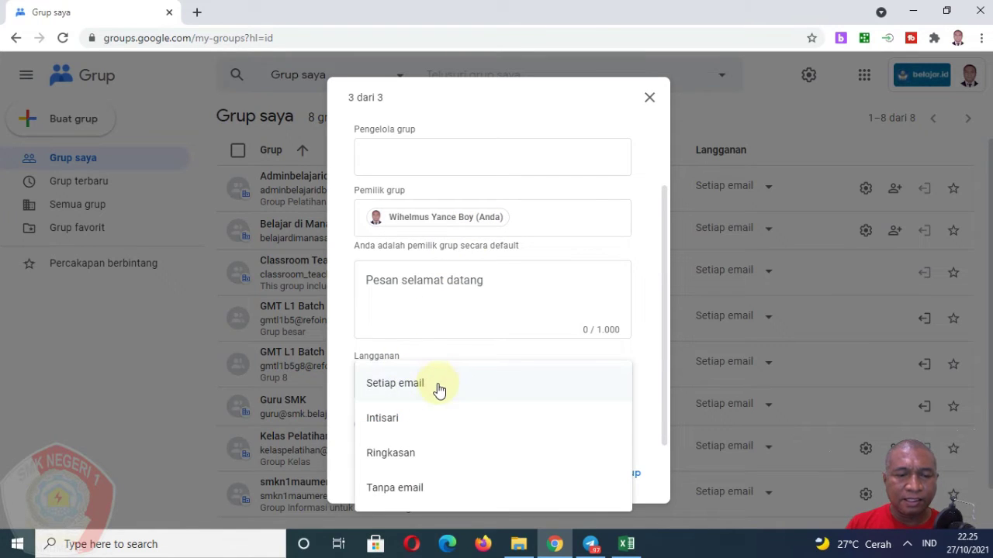
left_click(417, 394)
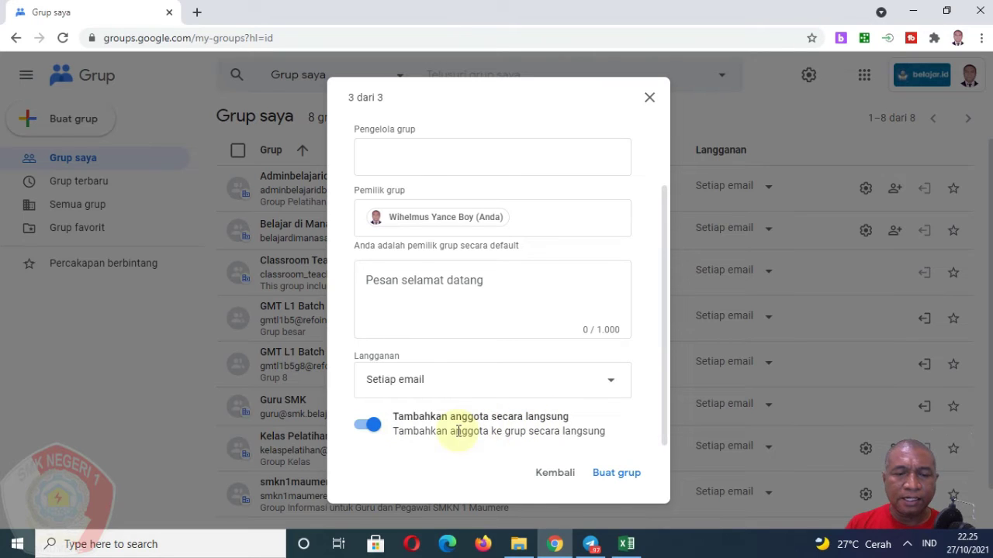
left_click(613, 476)
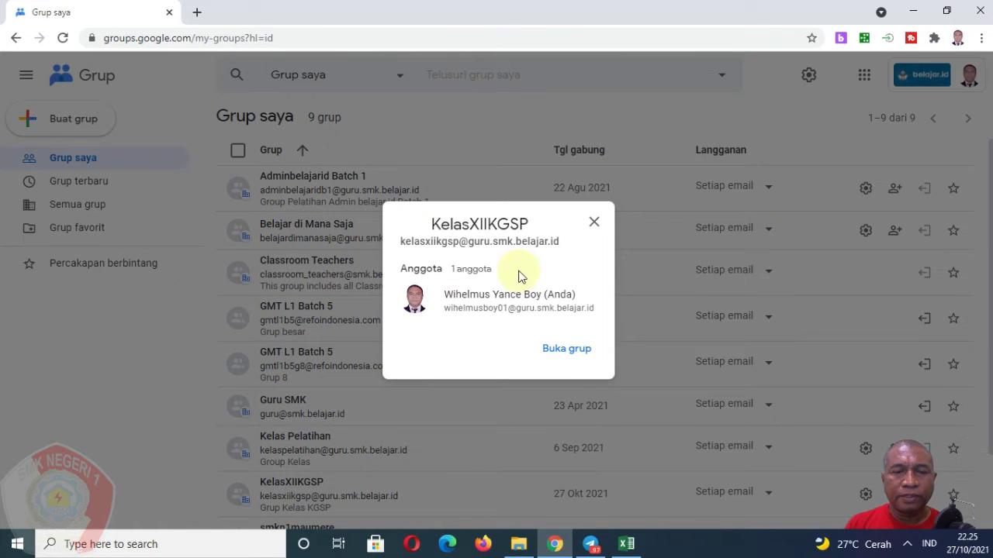
Open the KelasXIIKGSP group's Anggota list and start the Tambahkan anggota form.
left_click(570, 352)
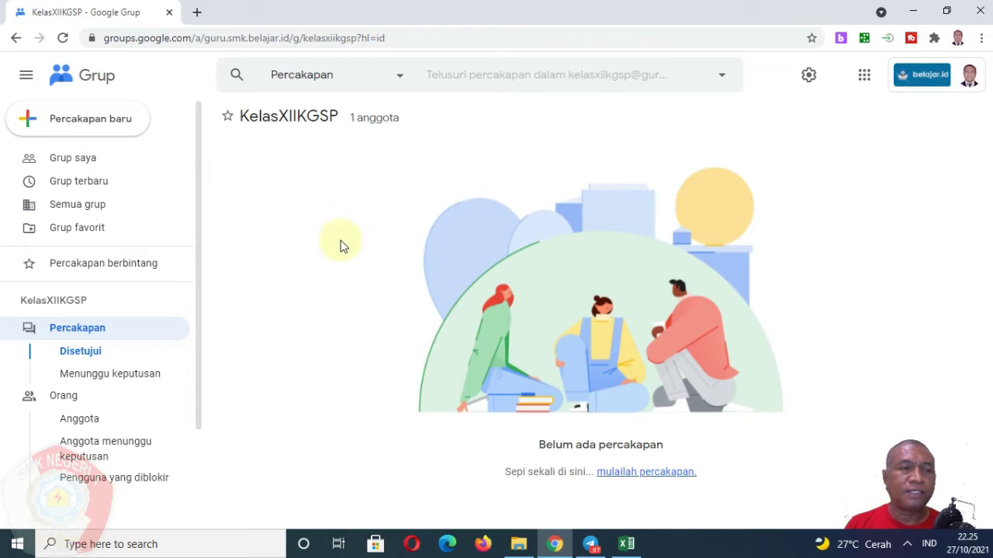
left_click(97, 430)
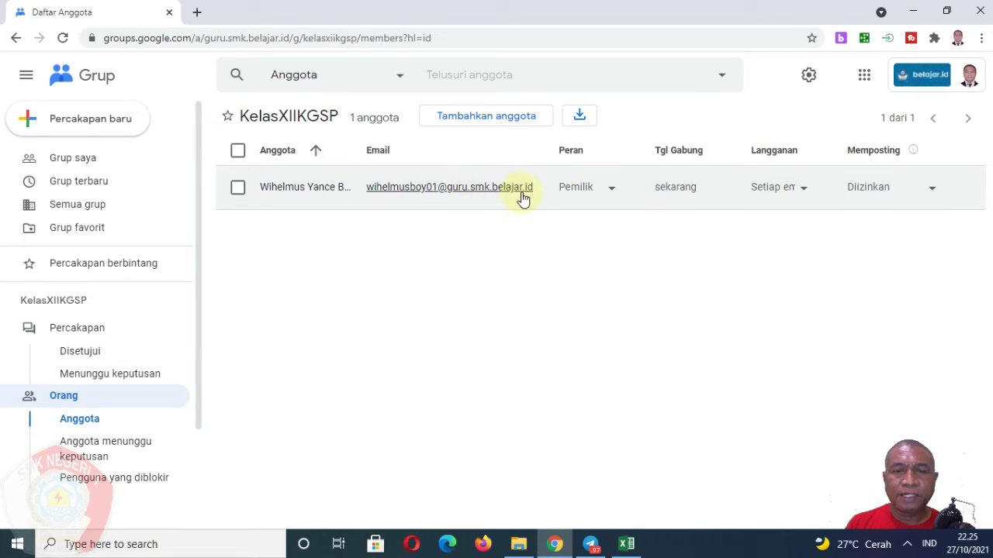
left_click(501, 122)
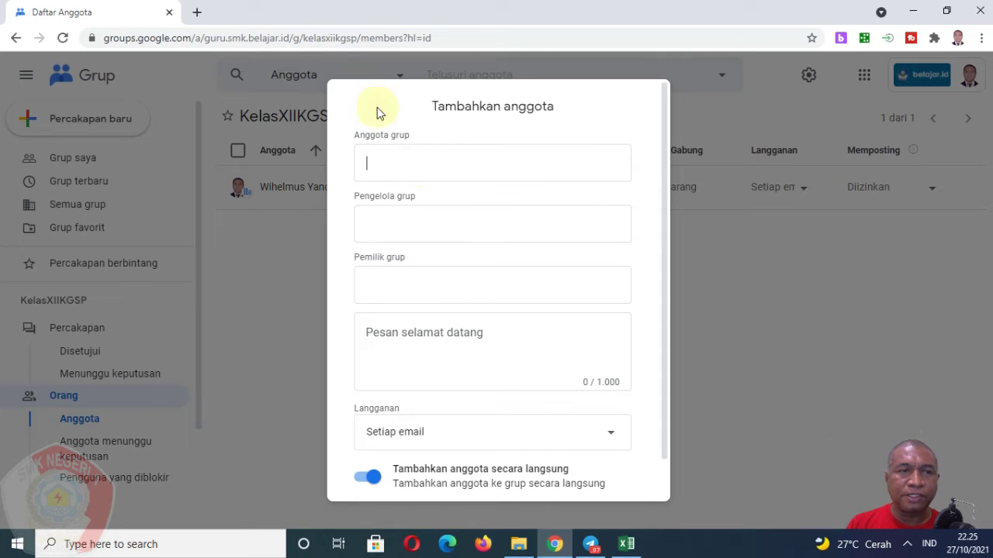
Open a new blank Chrome tab beside the Google Groups member tab.
left_click(197, 12)
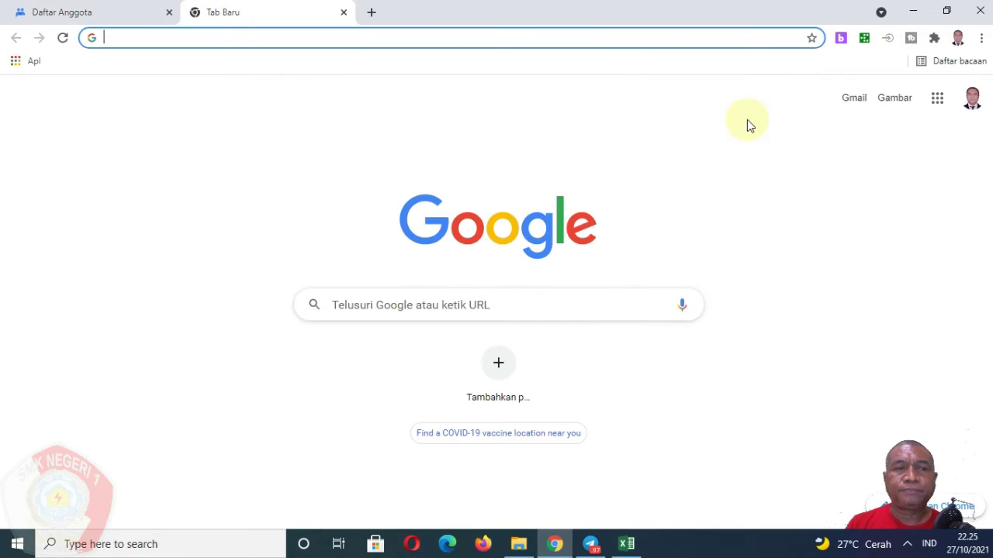
Copy the 48 student addresses in Excel cells D3:D50 and return to the Daftar Anggota tab.
left_click(627, 545)
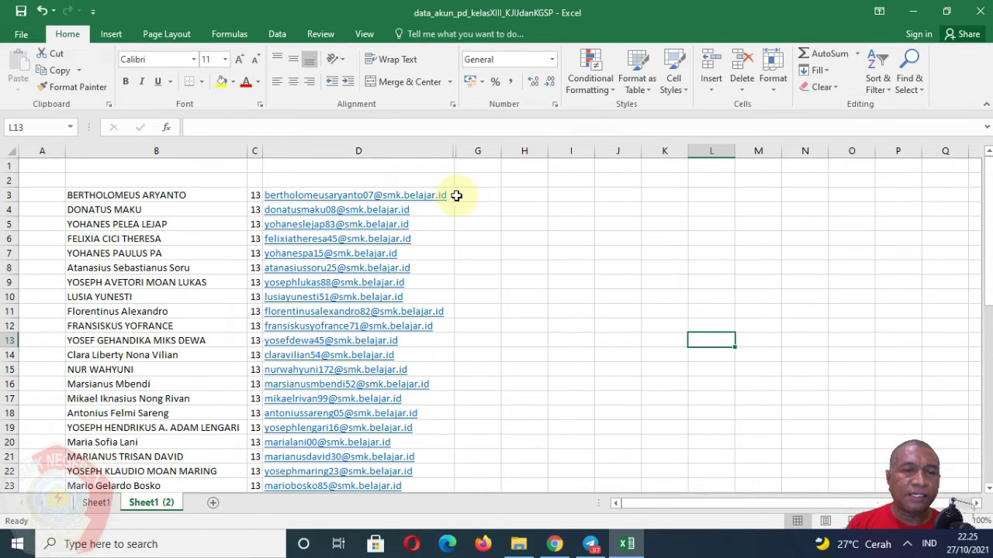
left_click_drag(446, 199, 397, 470)
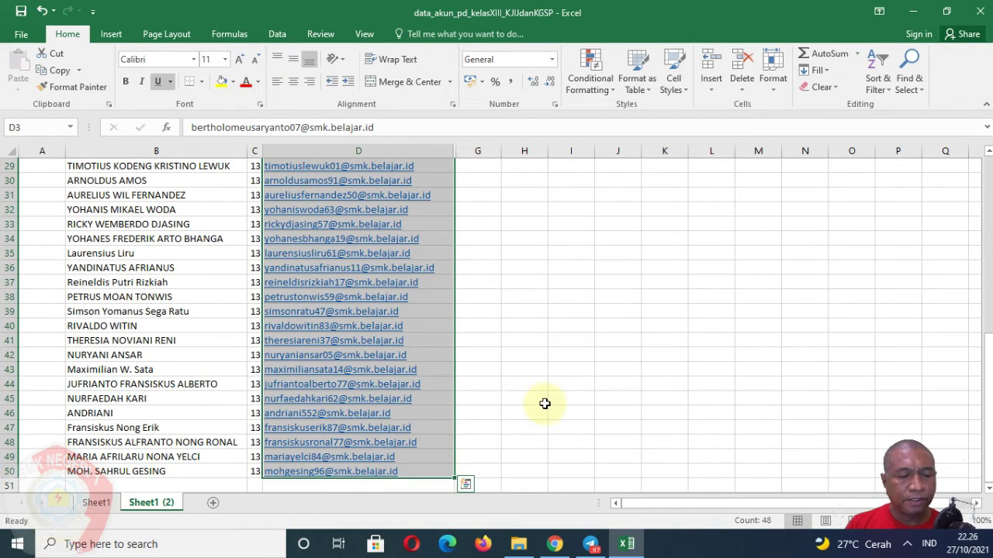
key("ctrl+c")
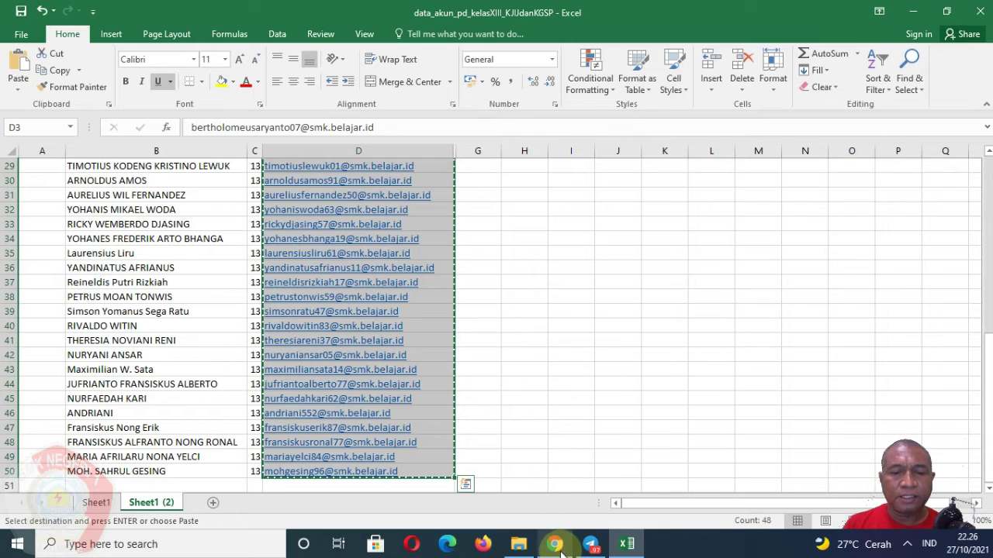
left_click(554, 543)
left_click(67, 10)
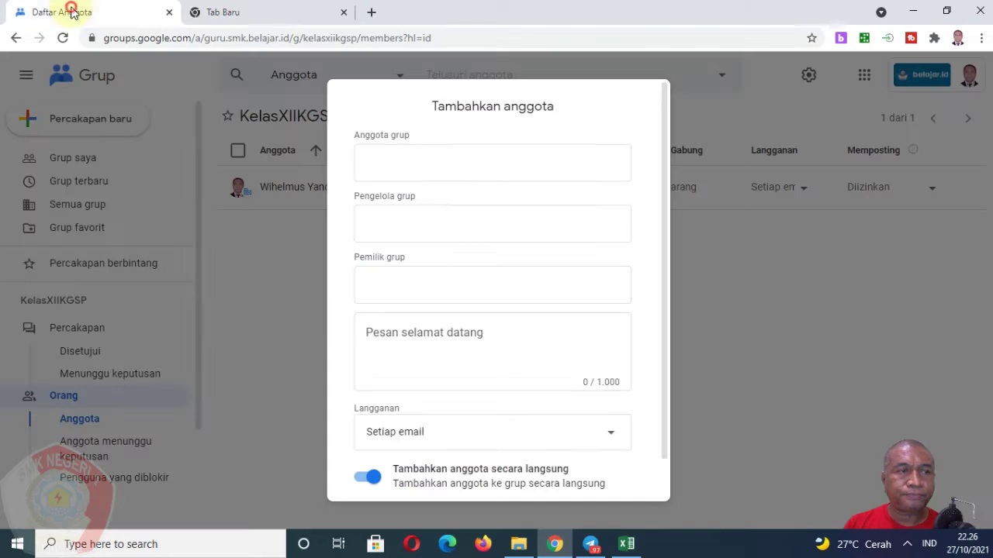
Paste the copied student addresses into the members field, leaving the managers and owners fields empty.
right_click(404, 165)
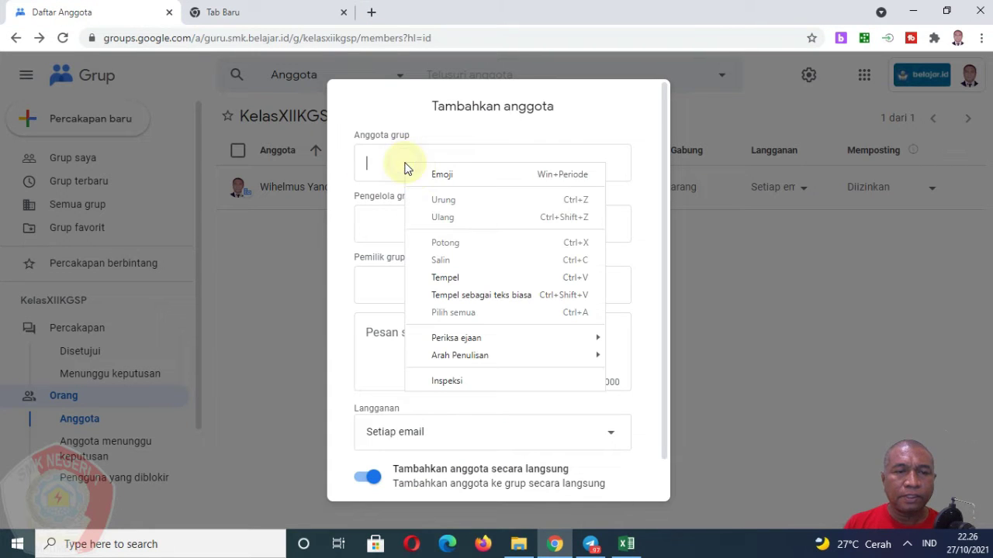
left_click(455, 279)
left_click(458, 232)
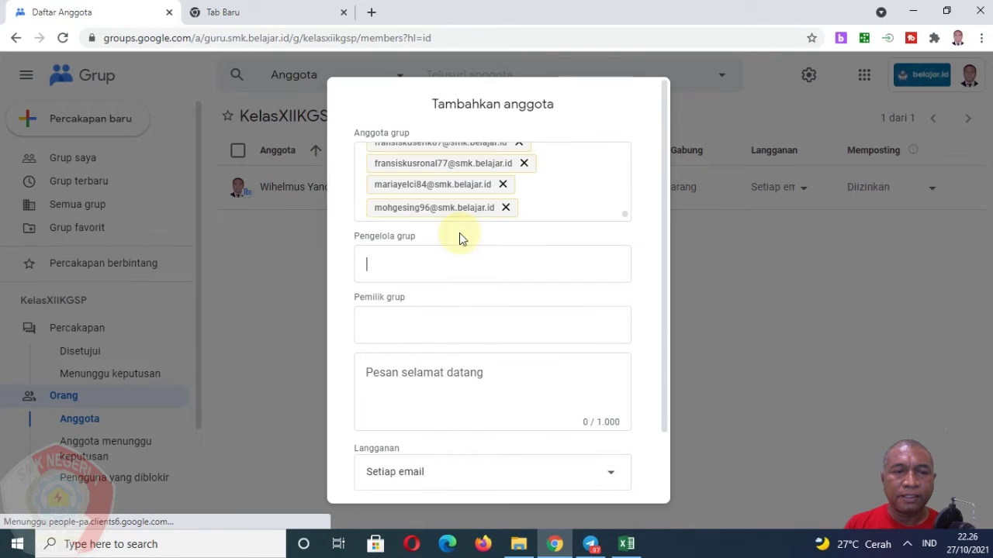
scroll(547, 206, "up", 10)
scroll(545, 206, "down", 10)
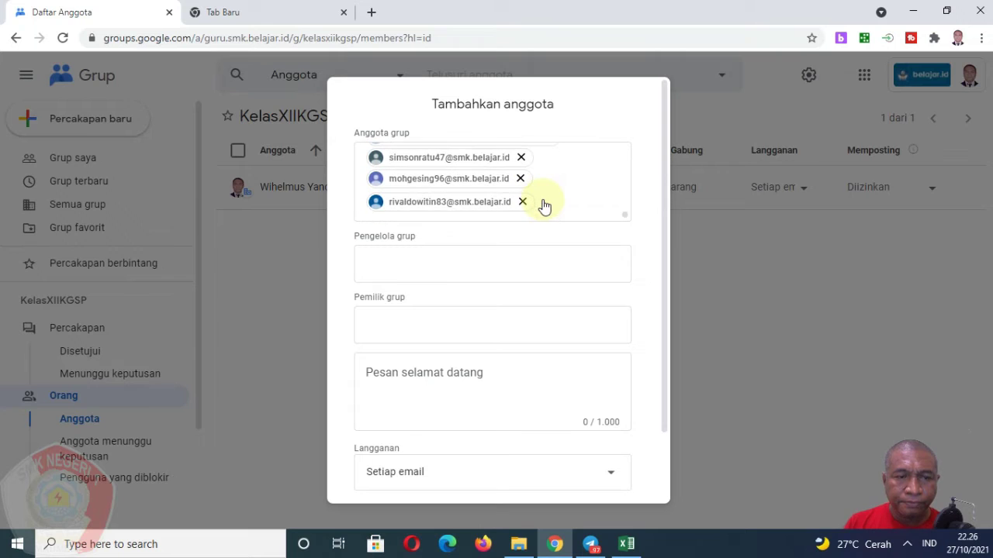
left_click(458, 259)
left_click(407, 332)
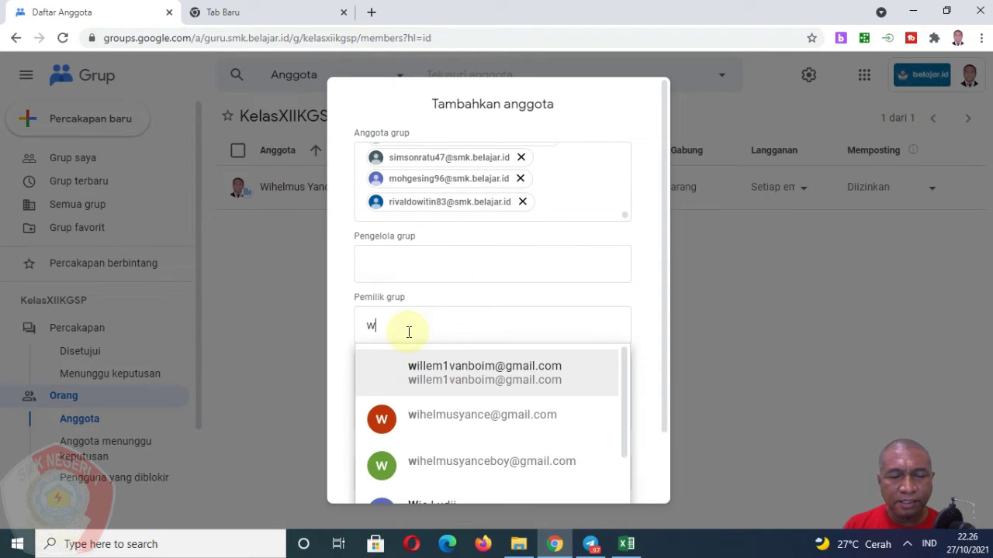
scroll(473, 375, "down", 2)
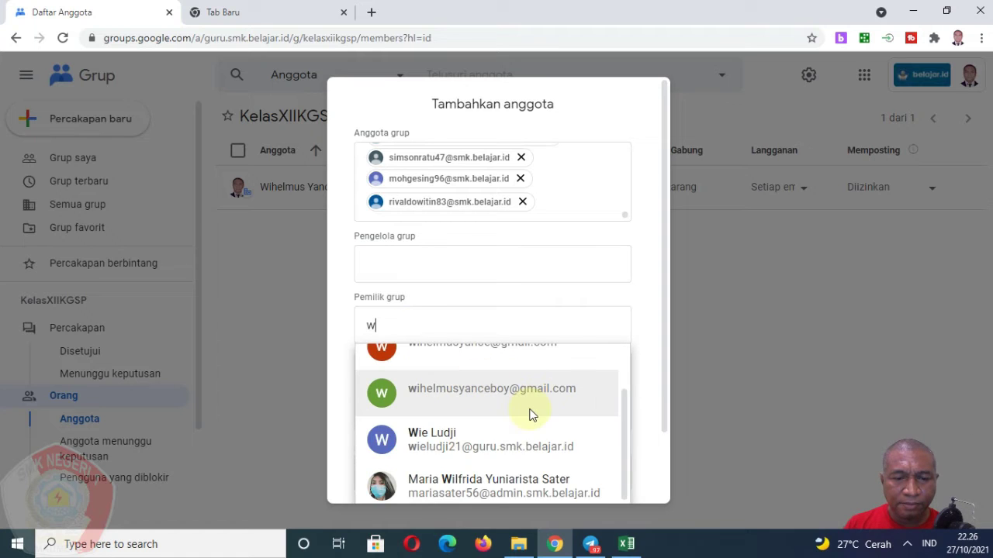
scroll(513, 418, "up", 2)
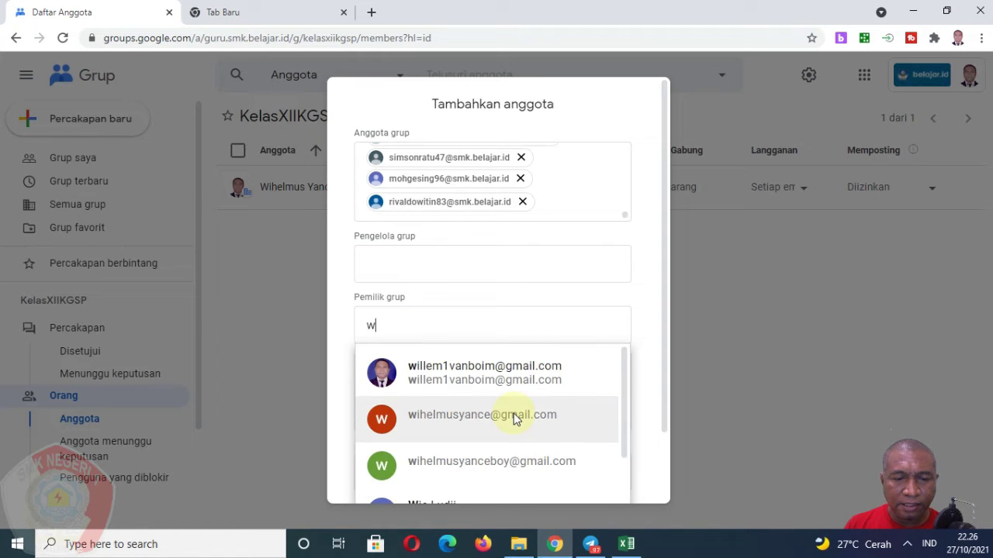
scroll(513, 419, "down", 5)
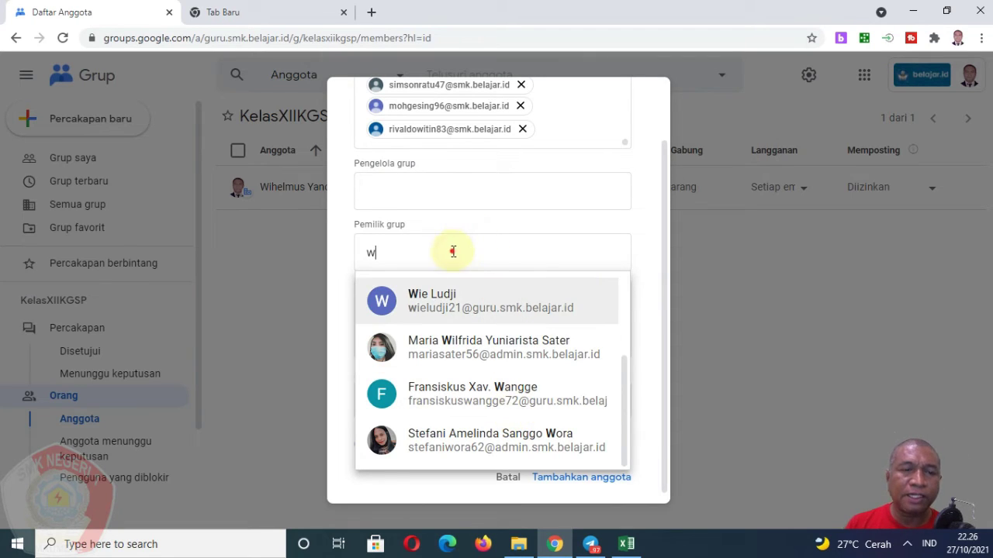
key("BackSpace")
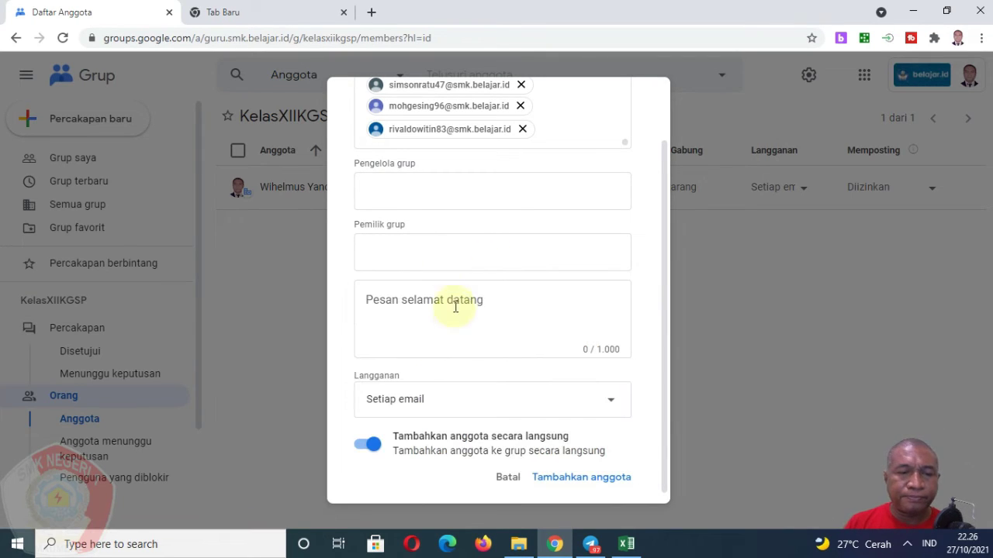
Keep new members on 'Setiap email' subscription and add them to KelasXIIKGSP.
left_click(470, 402)
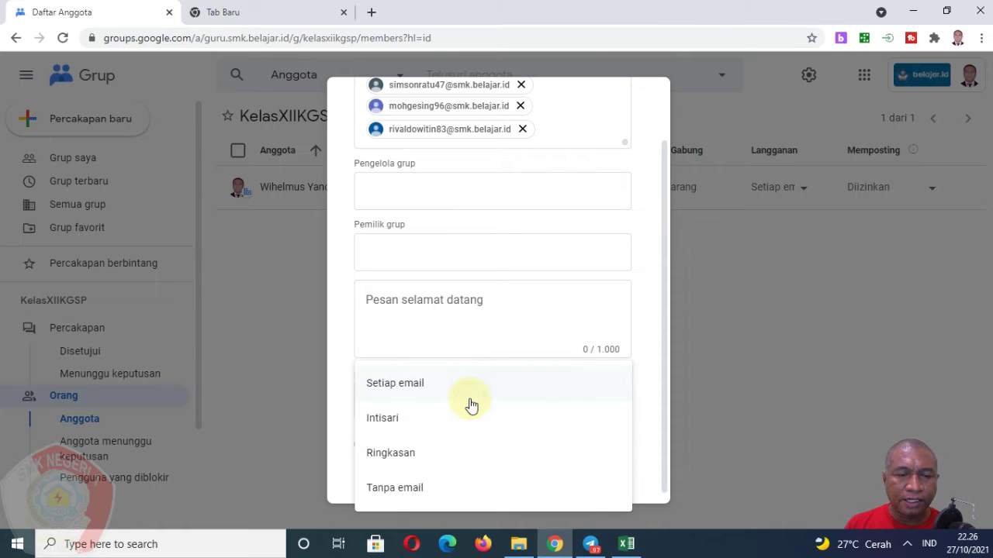
left_click(469, 392)
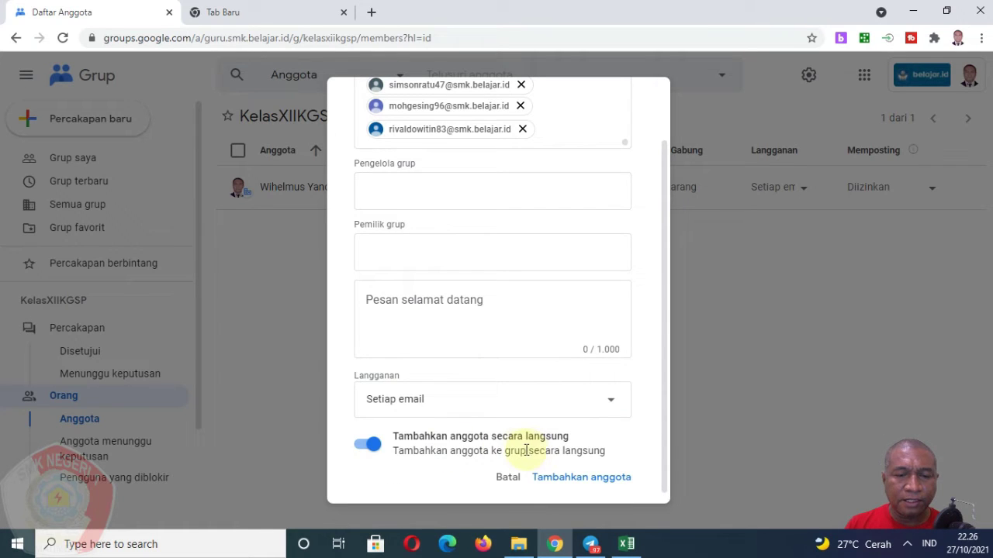
scroll(520, 395, "up", 1)
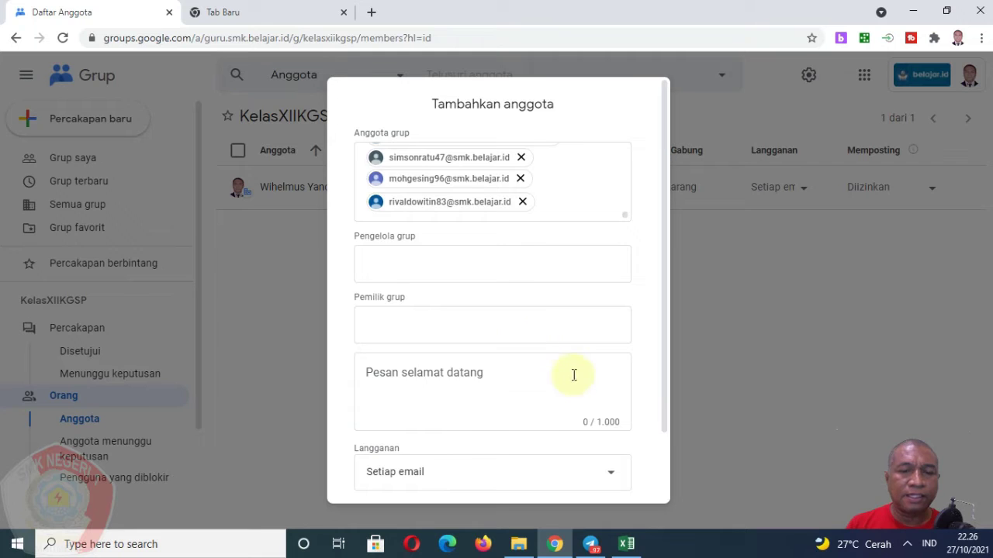
scroll(572, 380, "down", 1)
left_click(610, 470)
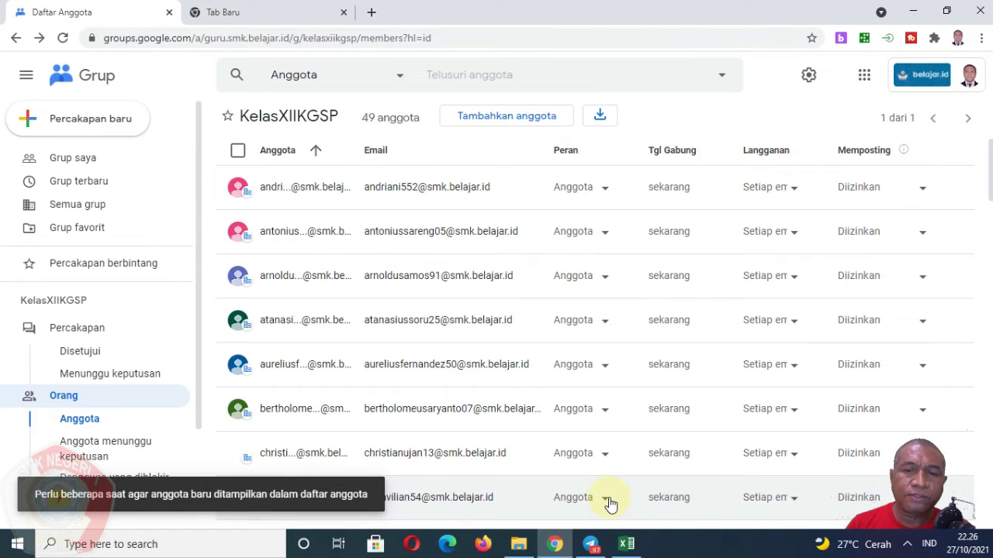
Scroll through the KelasXIIKGSP member list to confirm 49 members, then switch to the new tab.
scroll(458, 263, "down", 6)
scroll(459, 263, "down", 15)
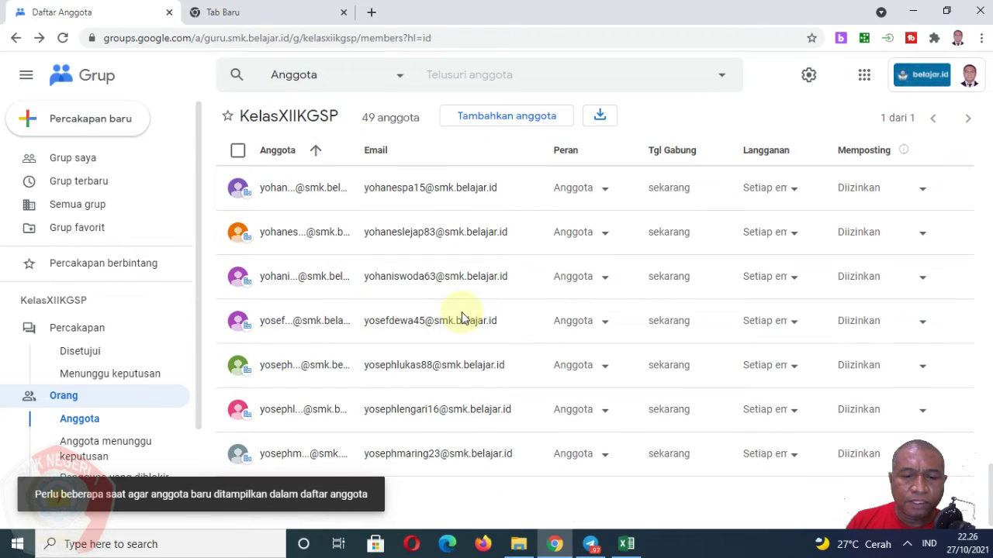
scroll(473, 421, "up", 18)
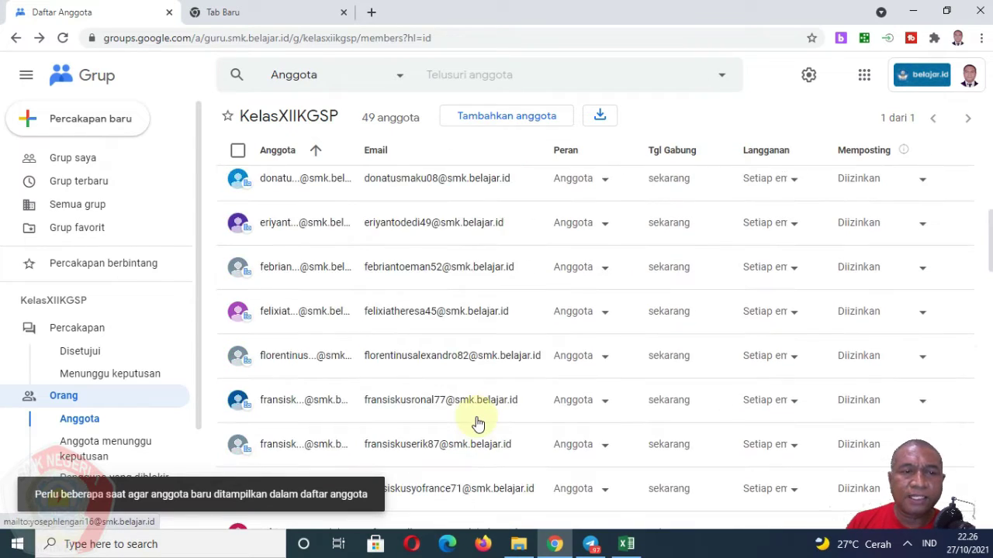
scroll(498, 308, "up", 7)
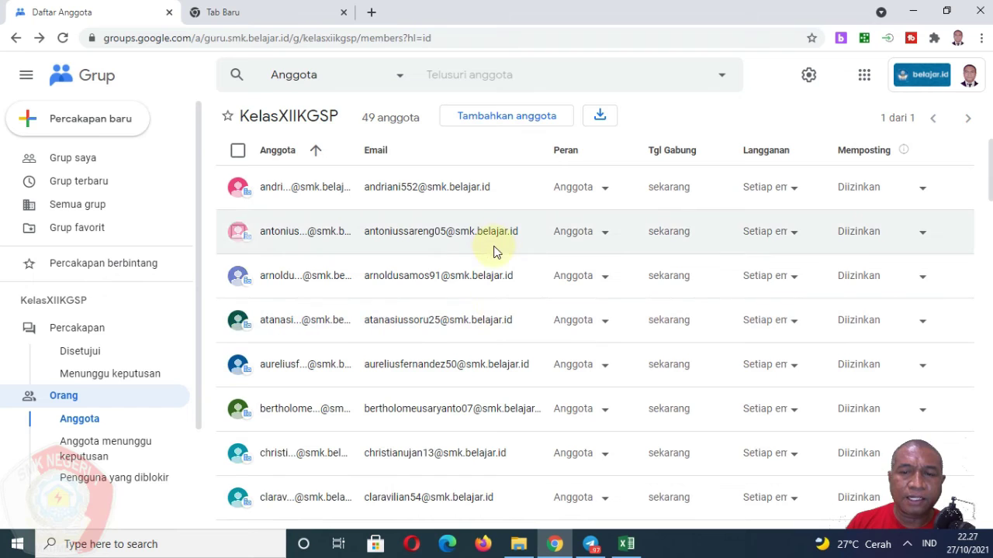
left_click(268, 16)
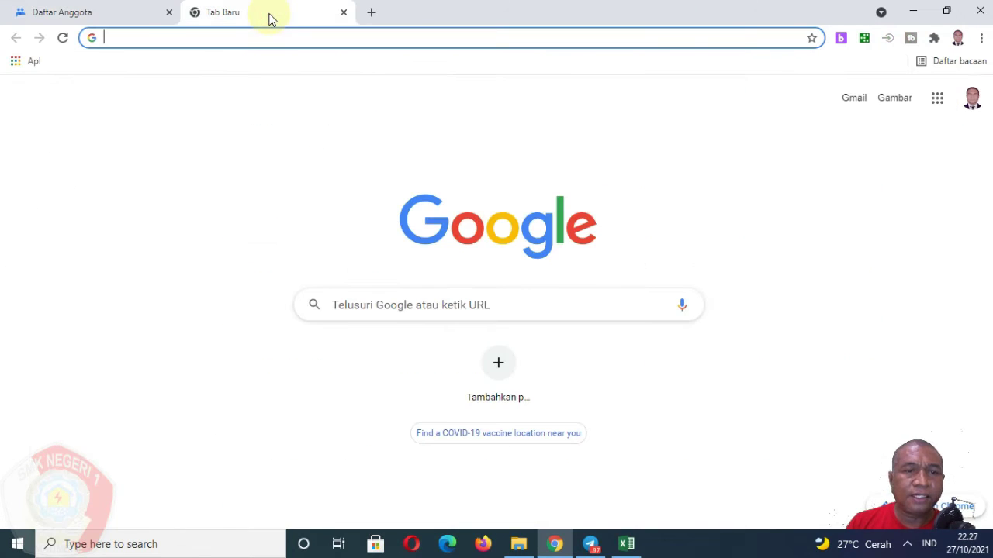
Open Google Classroom from the apps grid and enter the 3KGSP1 class.
left_click(935, 98)
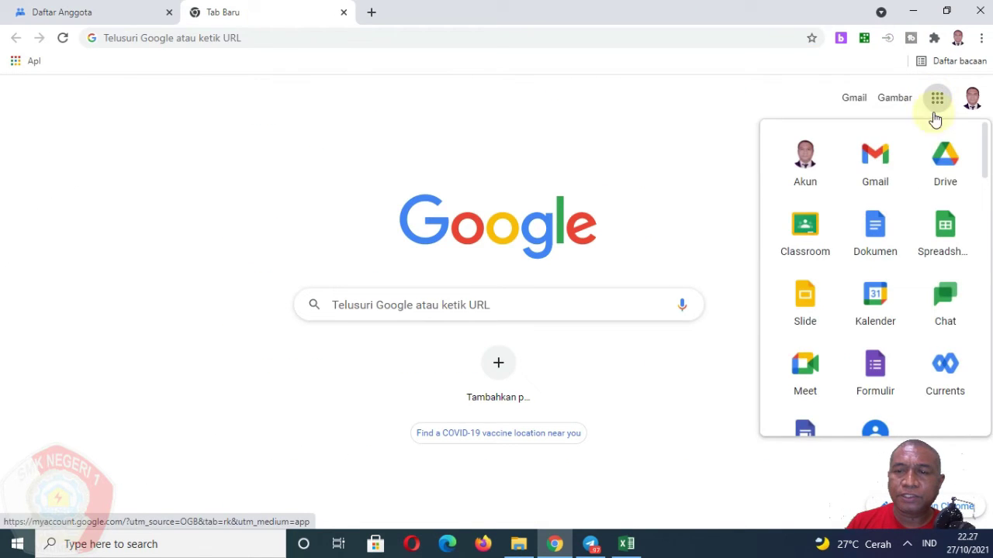
left_click(815, 224)
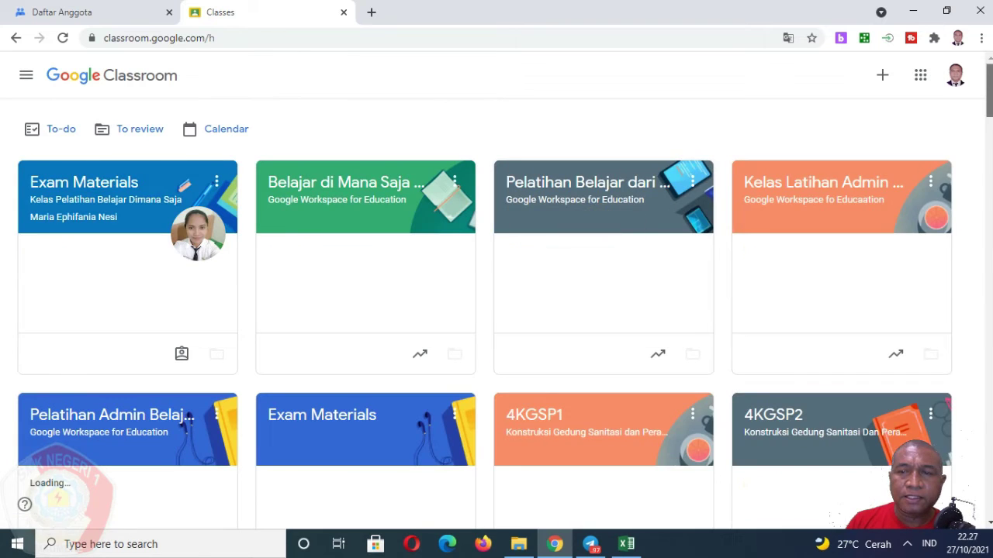
scroll(989, 136, "down", 15)
scroll(497, 310, "up", 7)
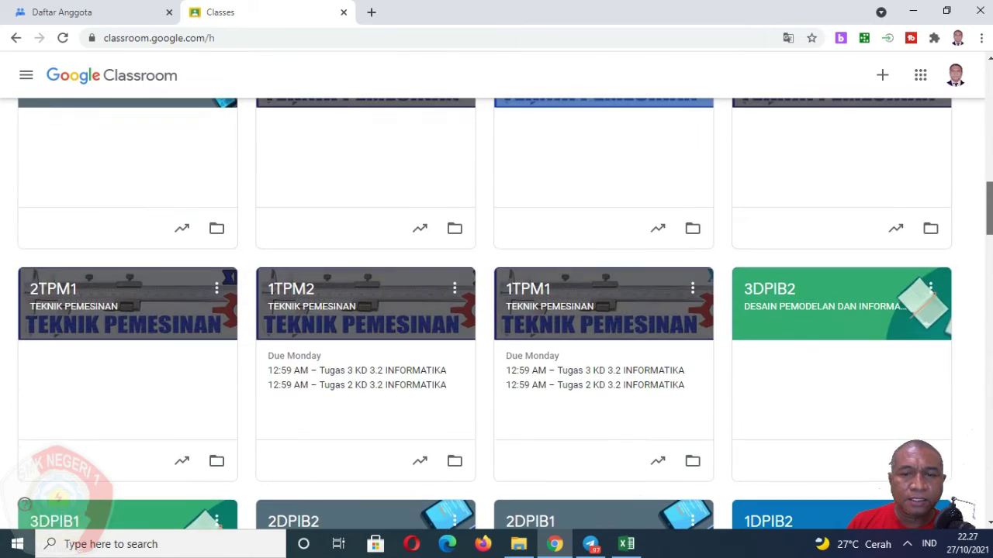
scroll(496, 311, "up", 4)
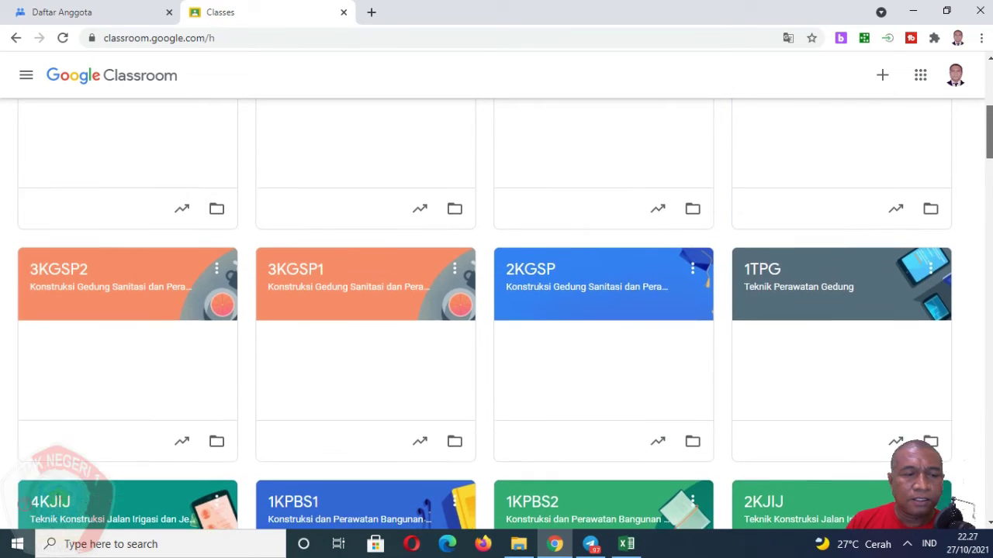
scroll(392, 227, "up", 1)
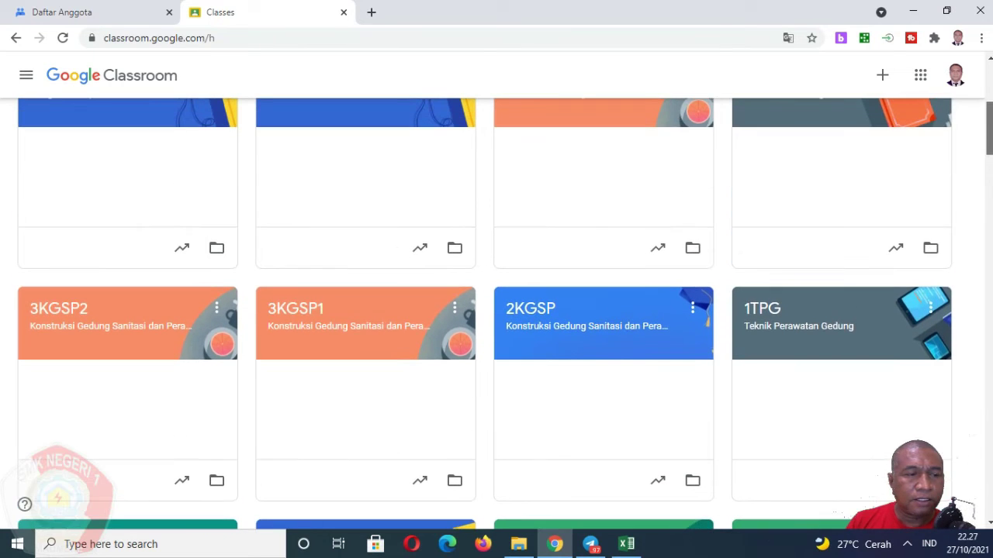
left_click(303, 309)
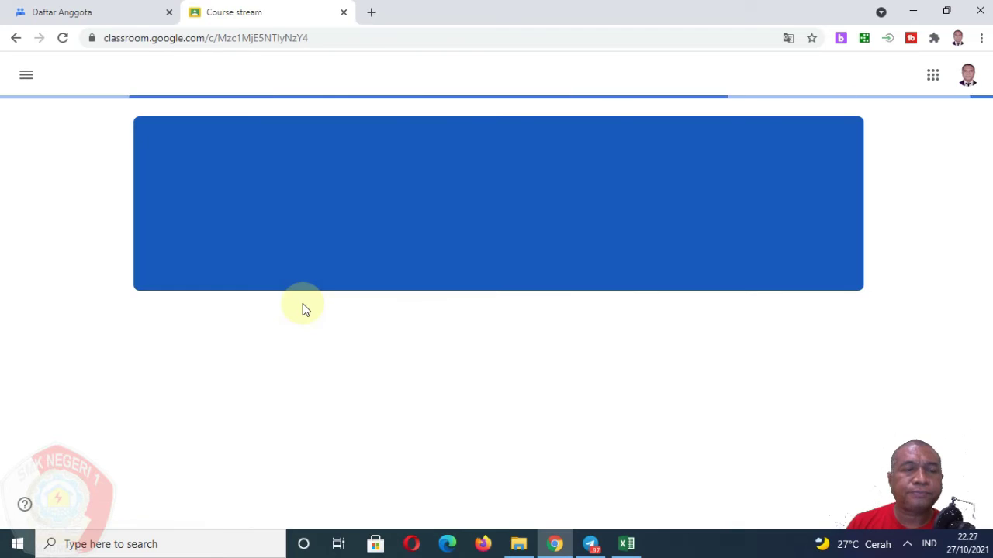
Select all 34 students in the 3KGSP1 People list and start an email to them.
left_click(543, 81)
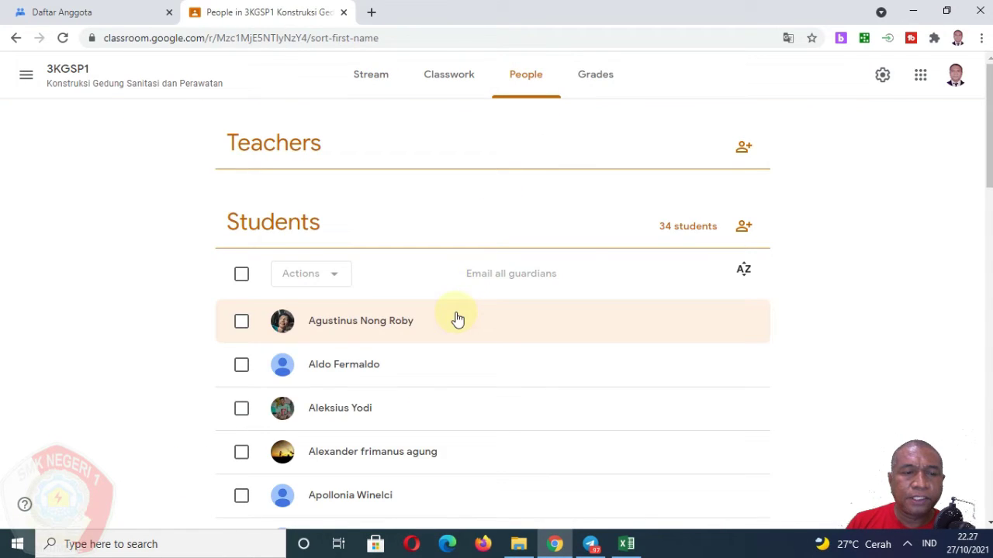
scroll(363, 287, "down", 4)
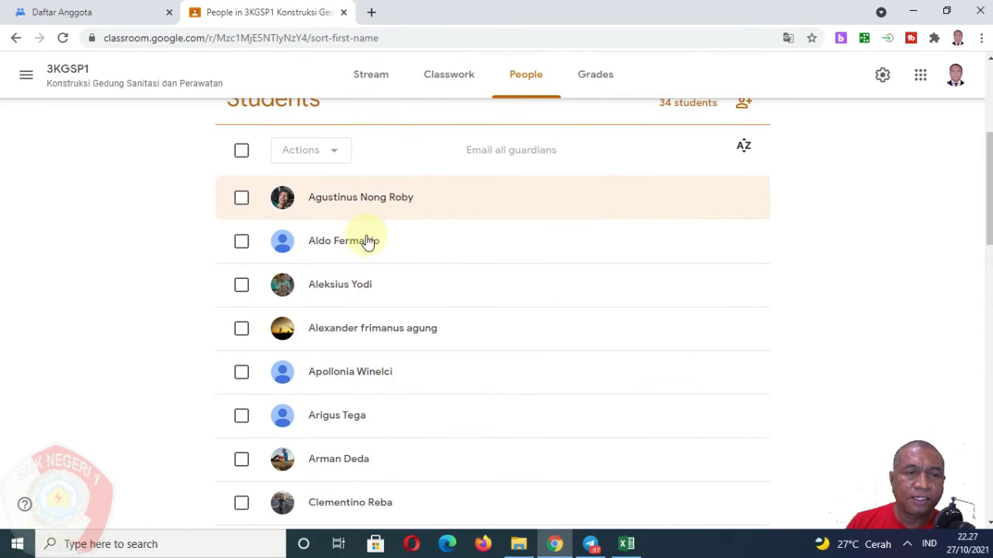
scroll(361, 312, "down", 9)
scroll(360, 312, "down", 5)
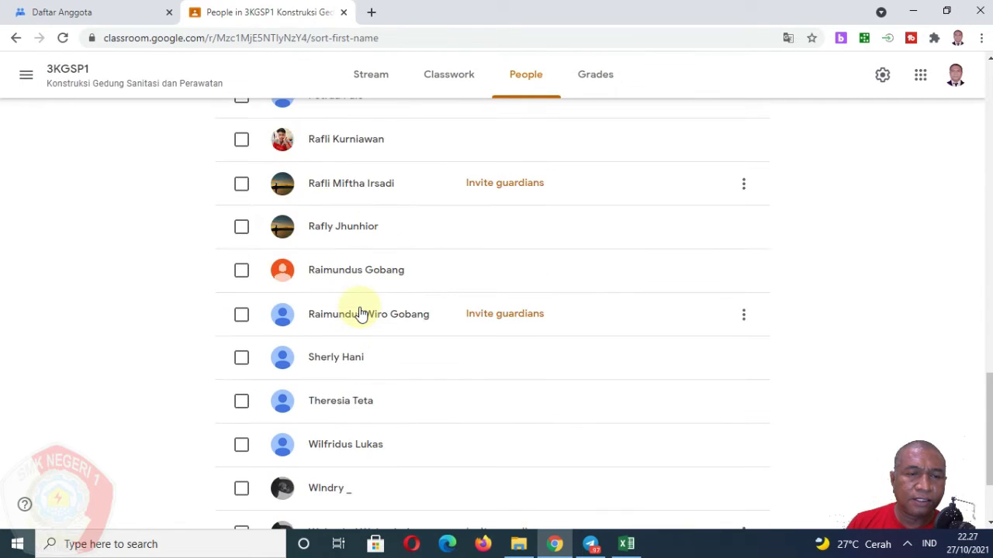
scroll(359, 313, "up", 18)
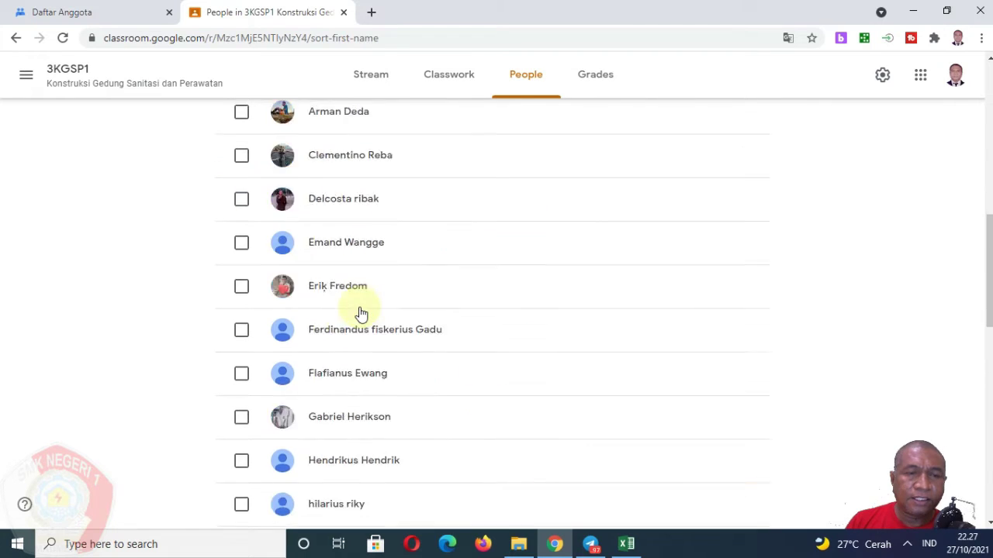
scroll(359, 312, "down", 3)
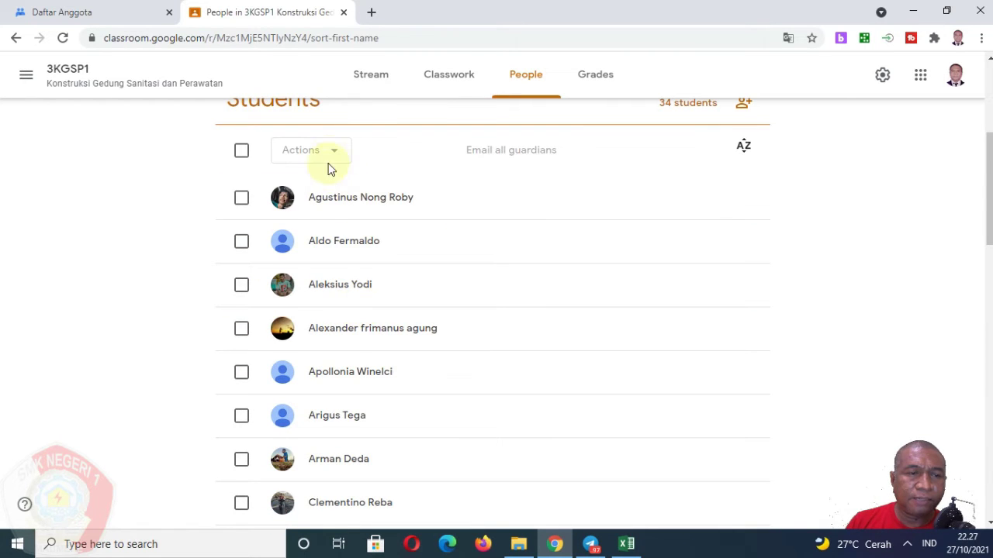
scroll(328, 165, "up", 1)
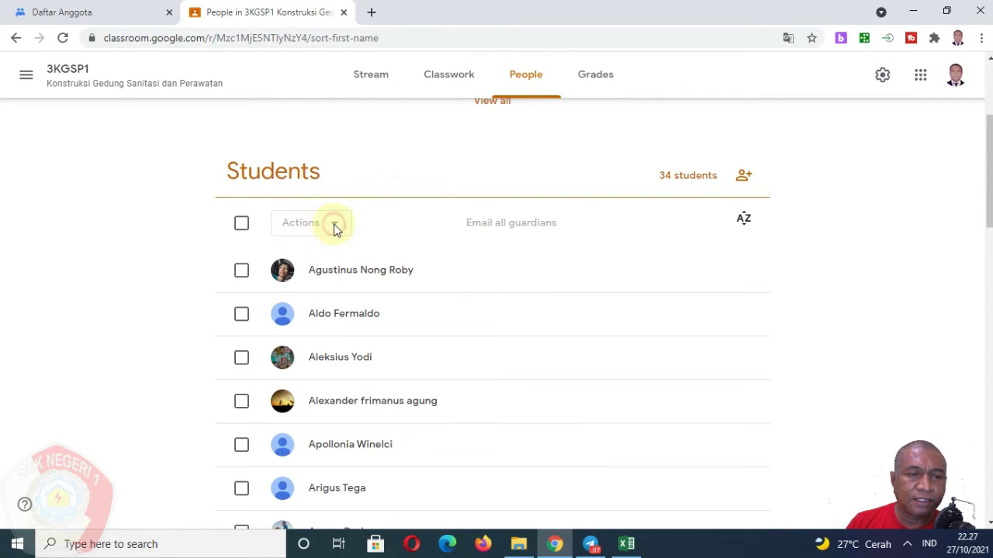
left_click(242, 225)
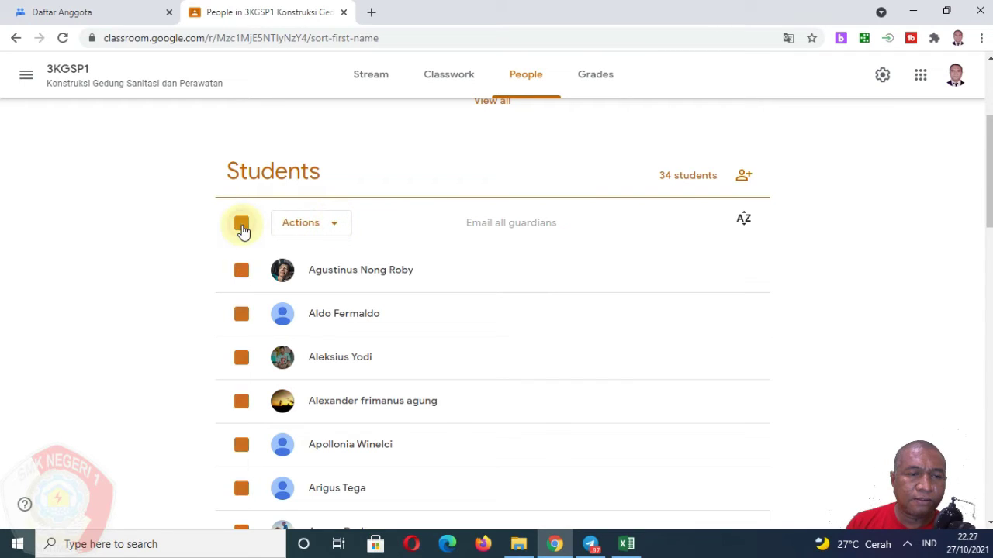
left_click(330, 226)
left_click(327, 266)
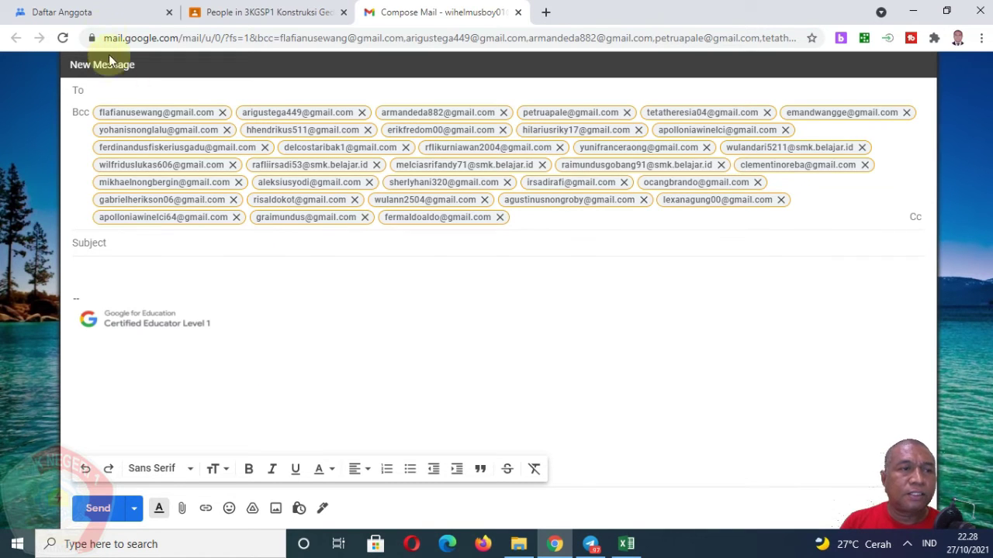
Go back to the KelasXIIKGSP member list tab (Daftar Anggota).
left_click(100, 12)
Paste the 3KGSP1 student addresses into the add-members form and submit them past the captcha.
left_click(465, 120)
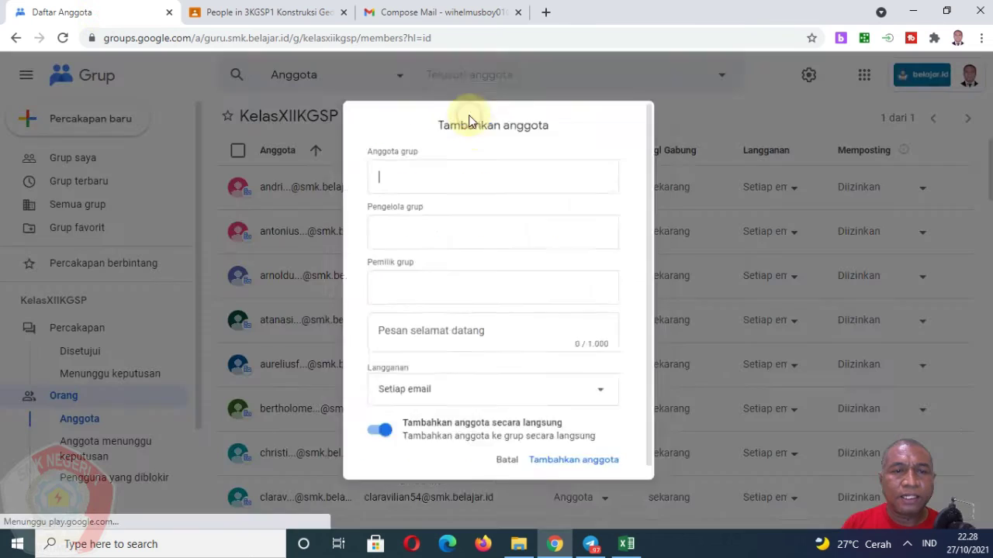
right_click(415, 168)
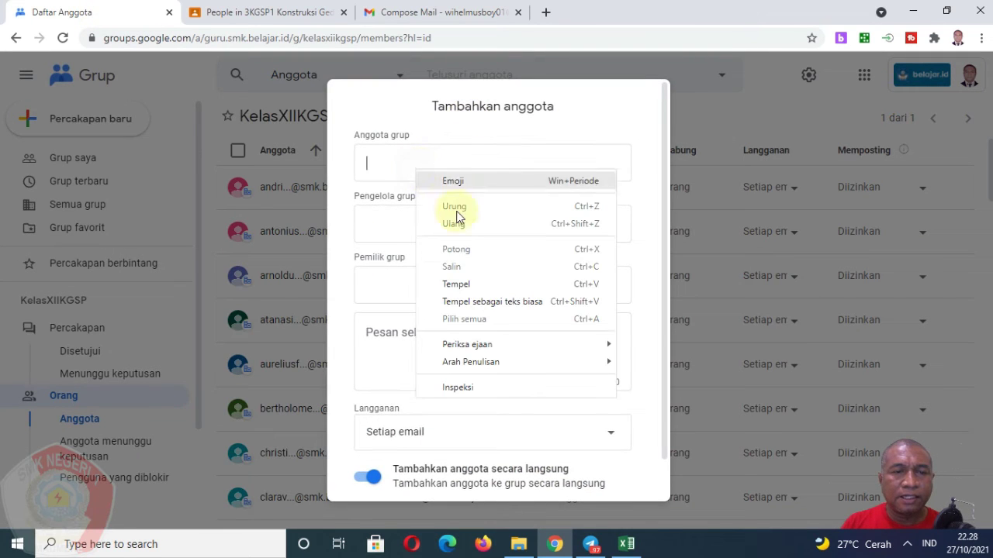
left_click(467, 285)
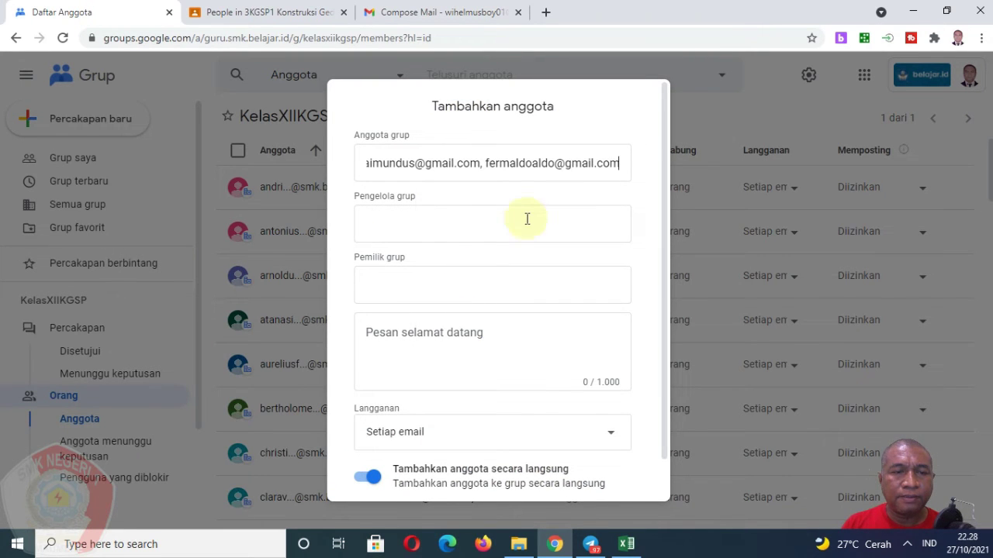
left_click(466, 222)
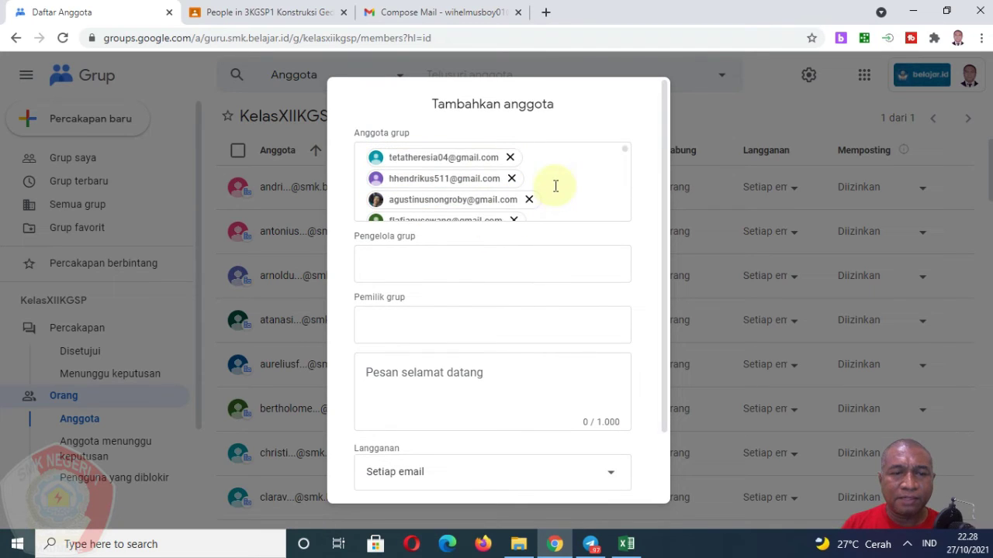
scroll(556, 200, "down", 5)
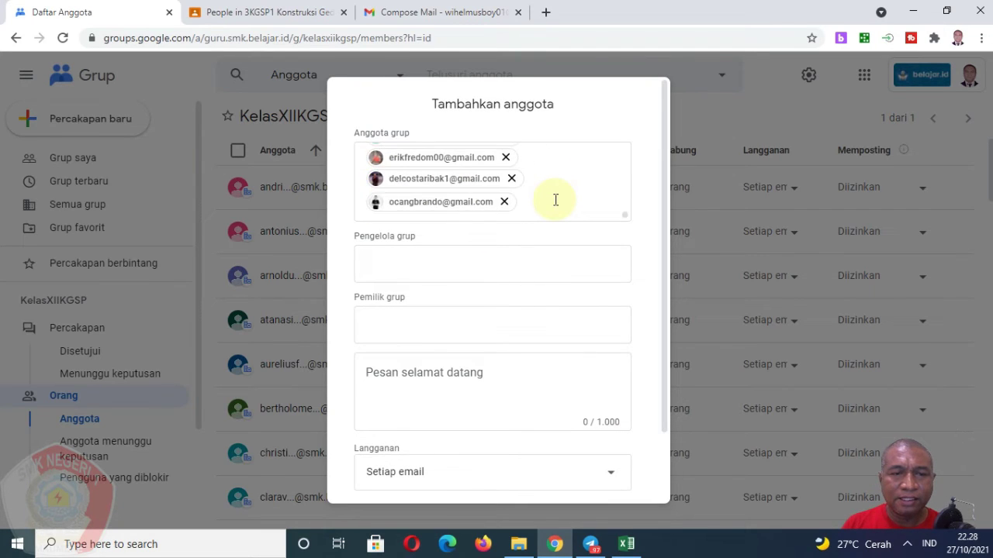
scroll(555, 200, "up", 5)
scroll(555, 200, "down", 5)
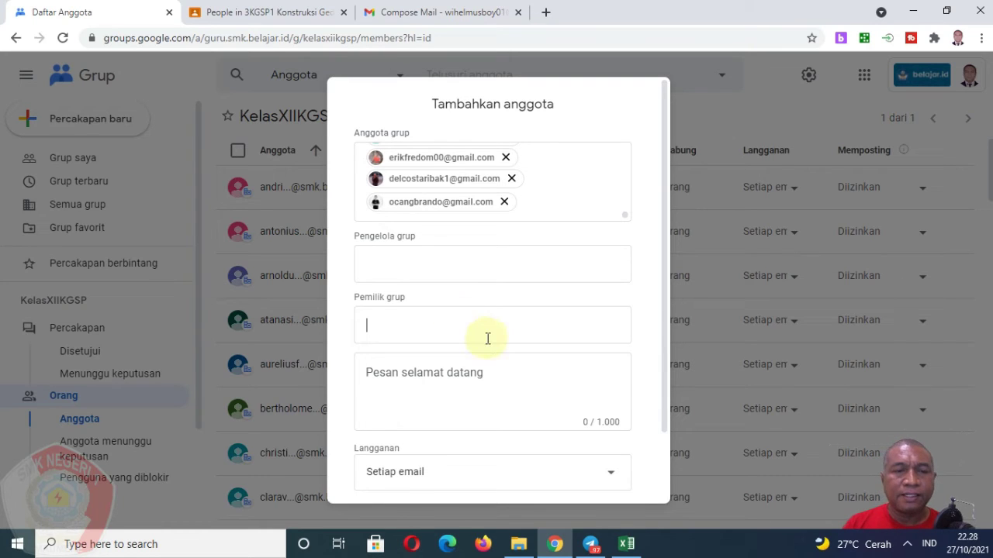
scroll(460, 319, "down", 2)
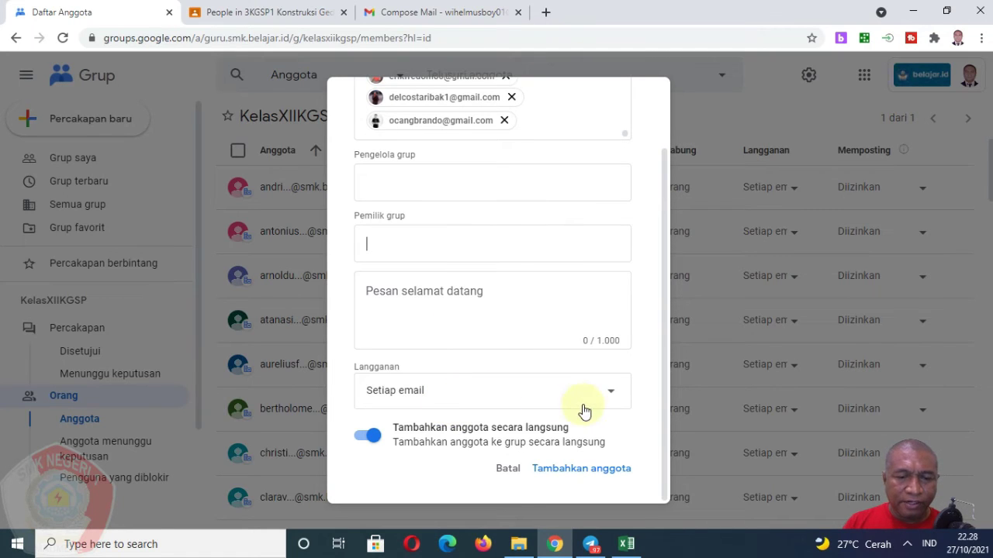
left_click(588, 471)
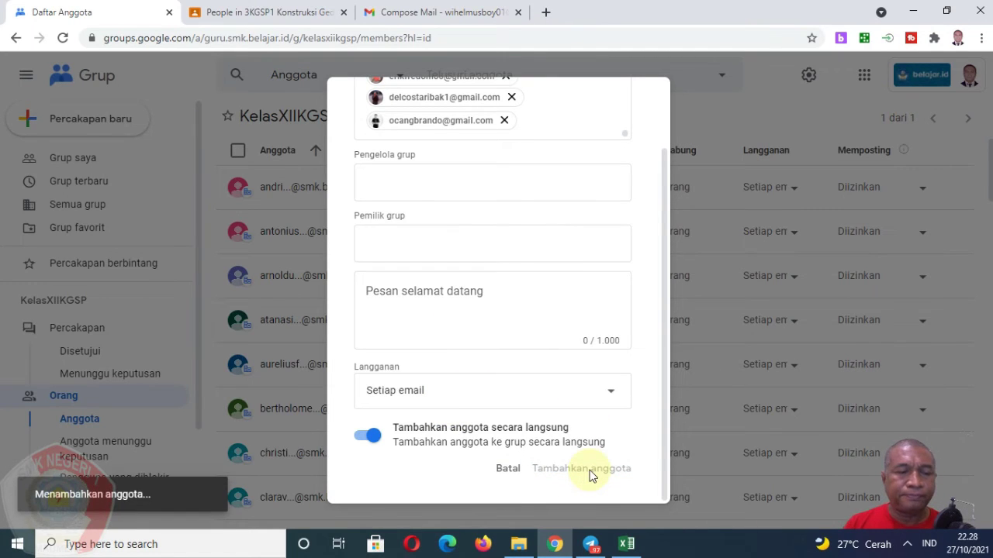
left_click(456, 282)
left_click(556, 344)
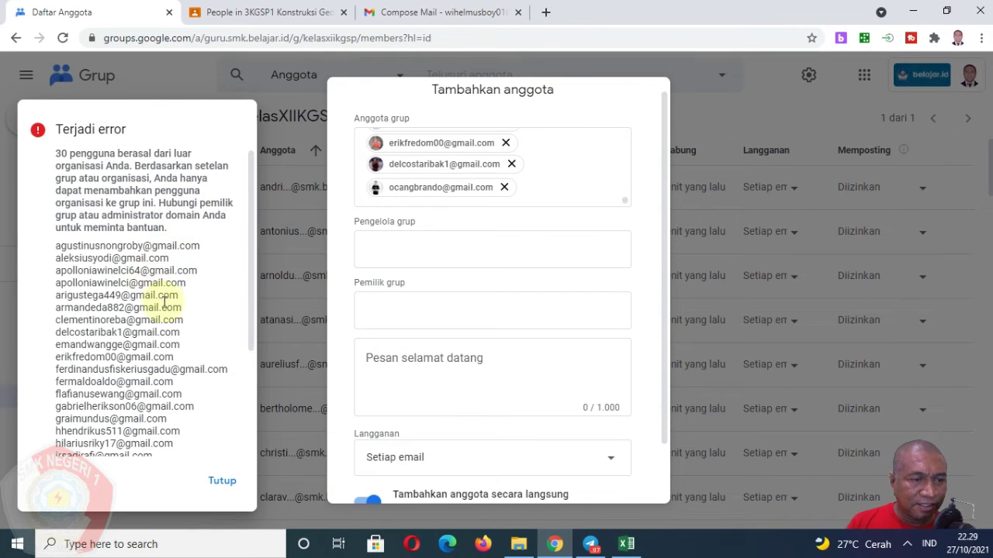
Dismiss the error about 30 outside-organisation users and cancel the add-members form.
scroll(155, 380, "down", 1)
scroll(154, 386, "down", 2)
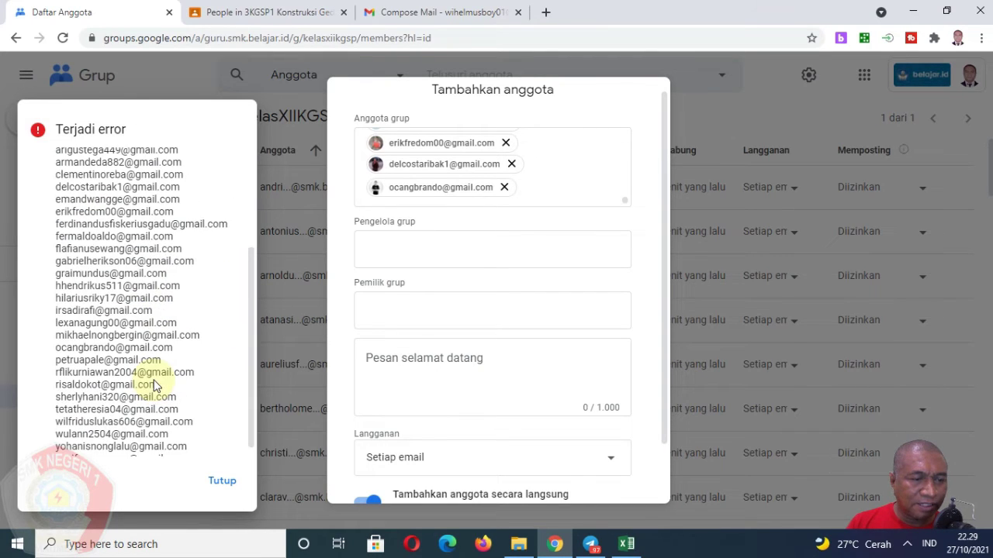
scroll(178, 277, "up", 3)
left_click(220, 479)
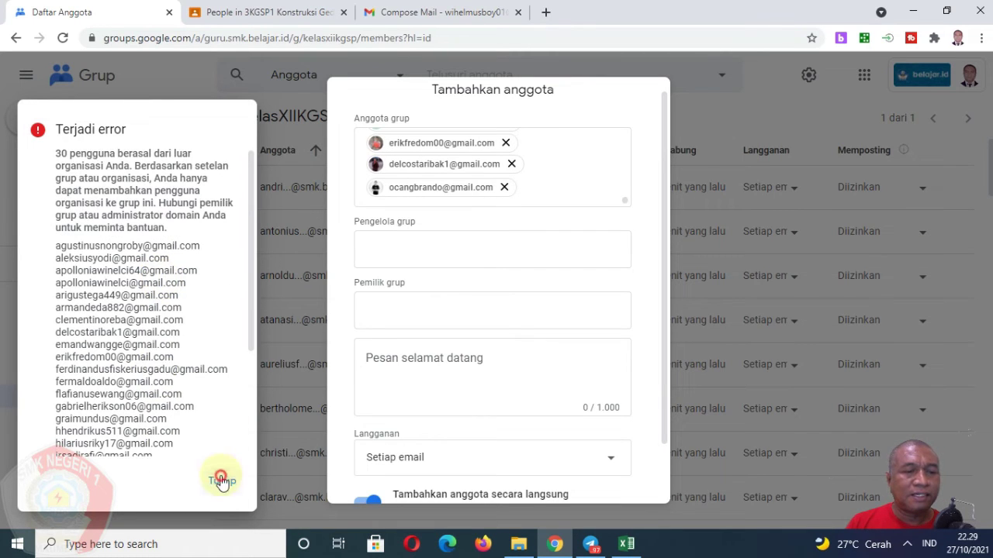
scroll(487, 257, "up", 1)
scroll(487, 195, "up", 5)
scroll(487, 200, "up", 5)
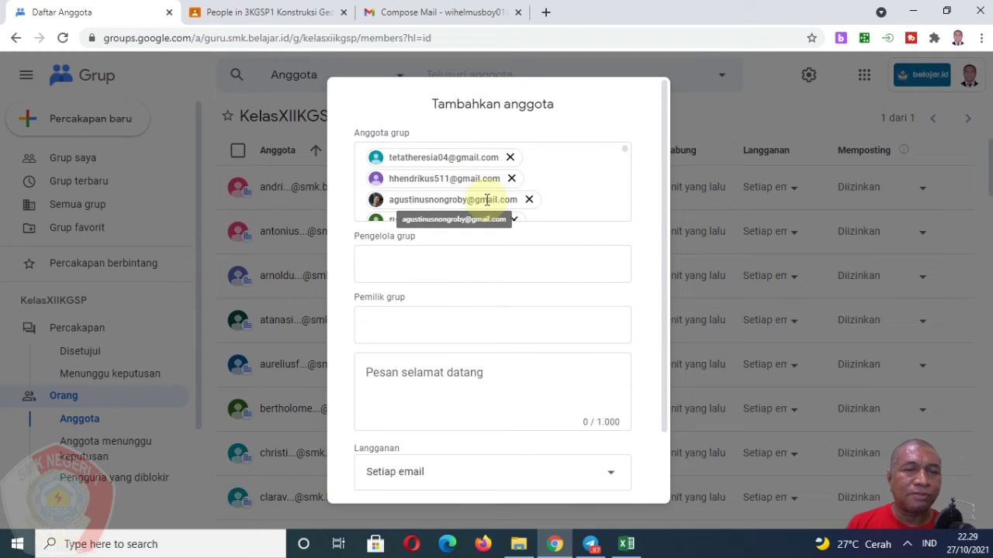
scroll(527, 395, "down", 2)
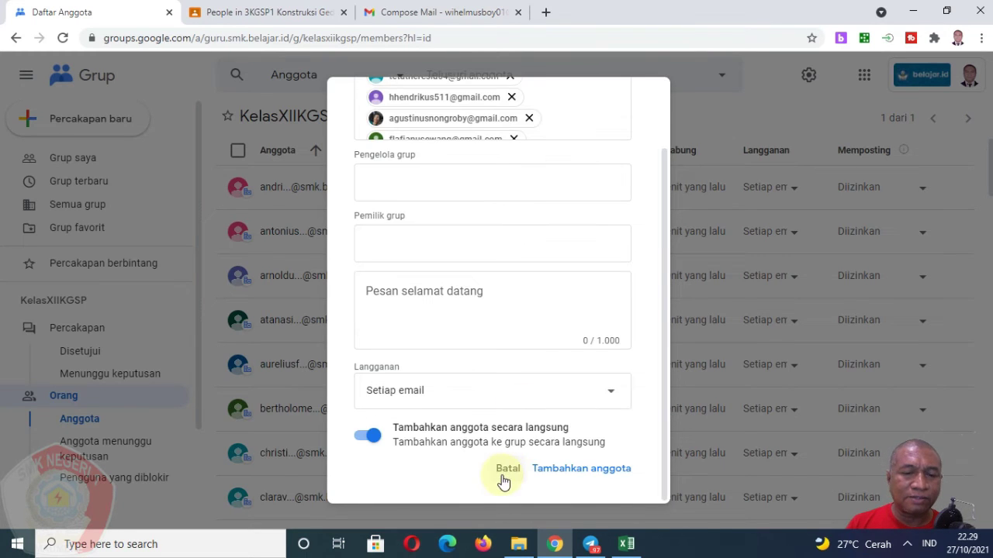
left_click(503, 472)
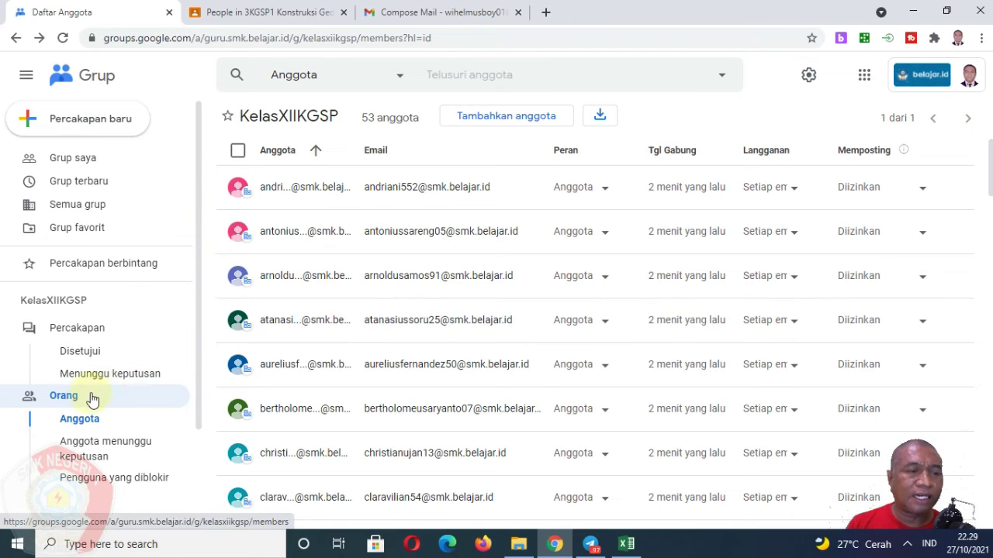
Open the group settings and review the who-can-view and who-can-join options, leaving them unchanged.
scroll(107, 412, "down", 2)
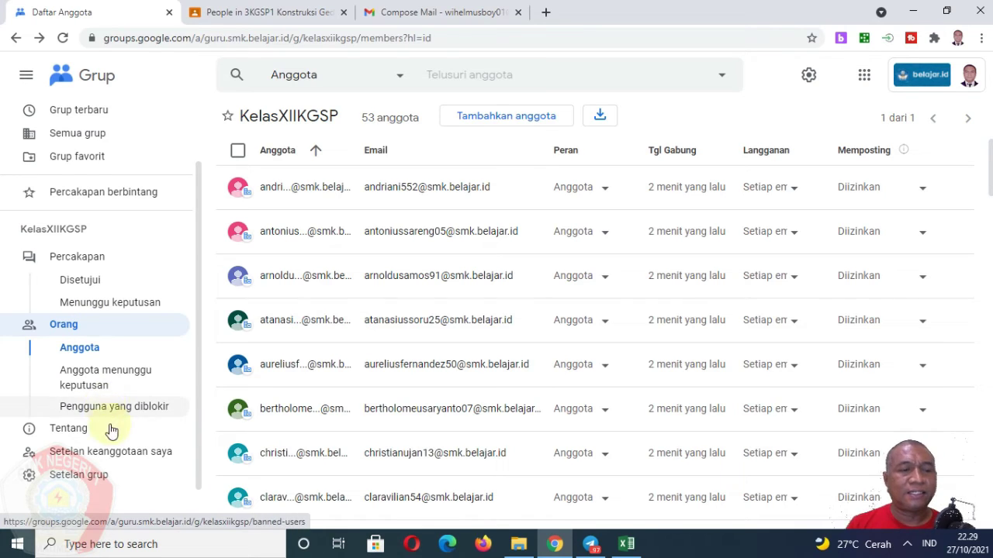
left_click(93, 481)
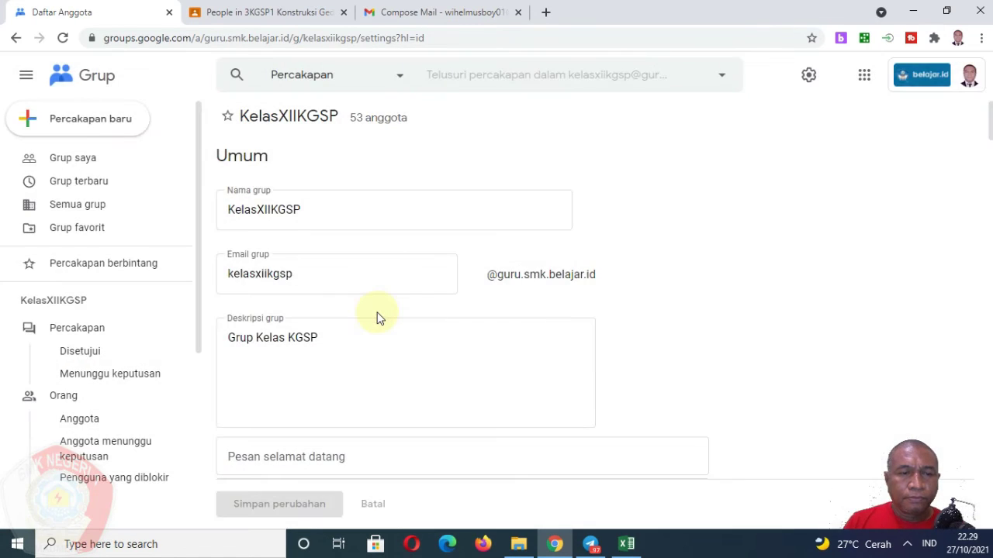
scroll(368, 308, "down", 6)
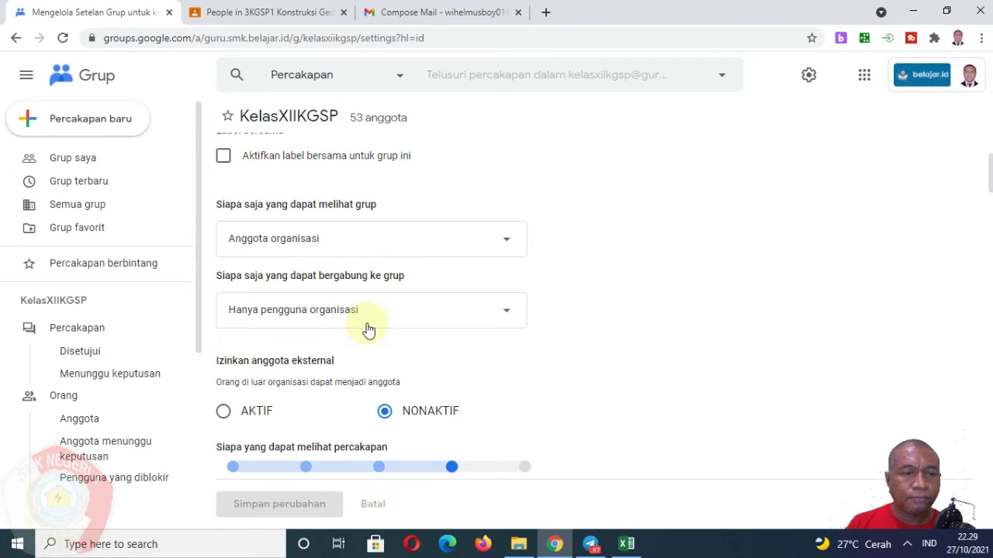
left_click(325, 253)
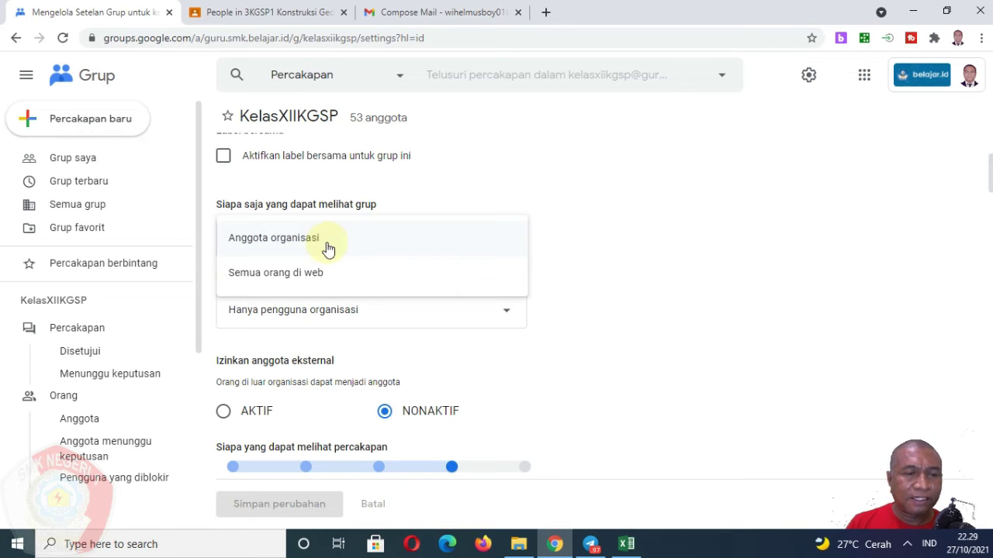
left_click(642, 262)
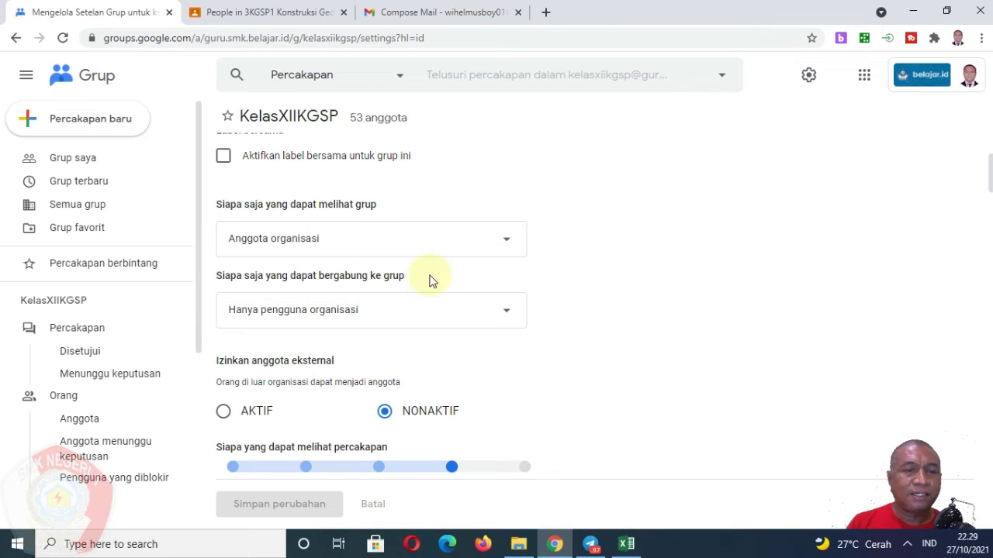
scroll(386, 314, "down", 1)
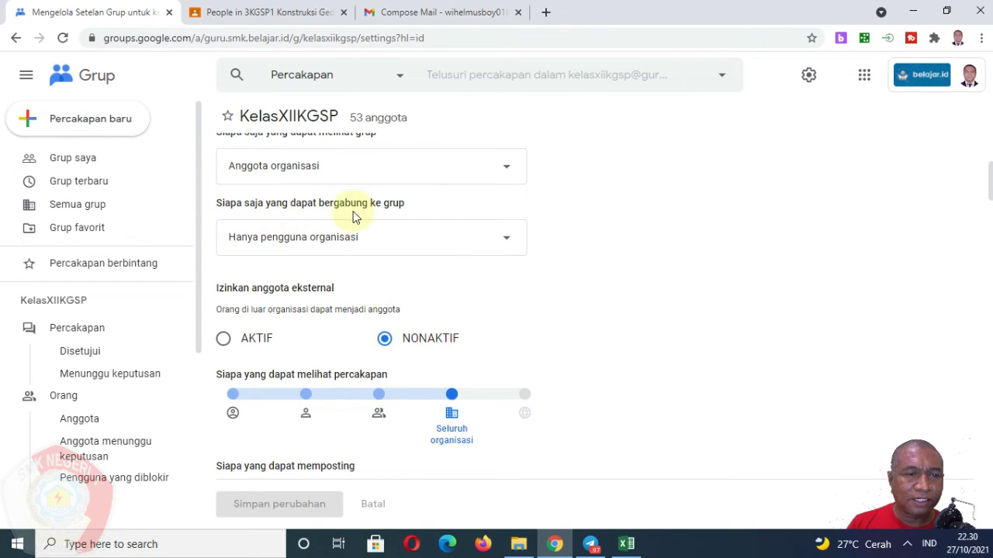
left_click(344, 245)
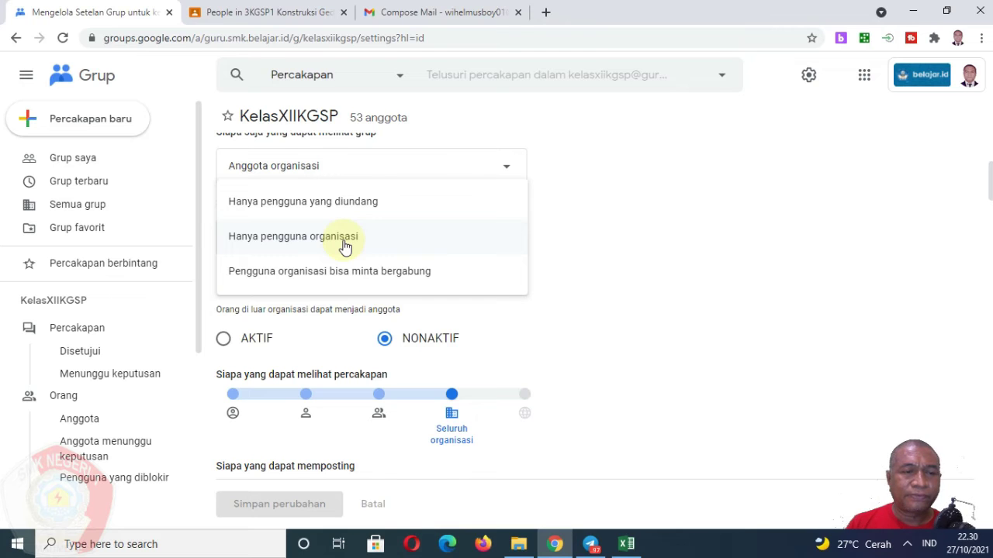
left_click(593, 261)
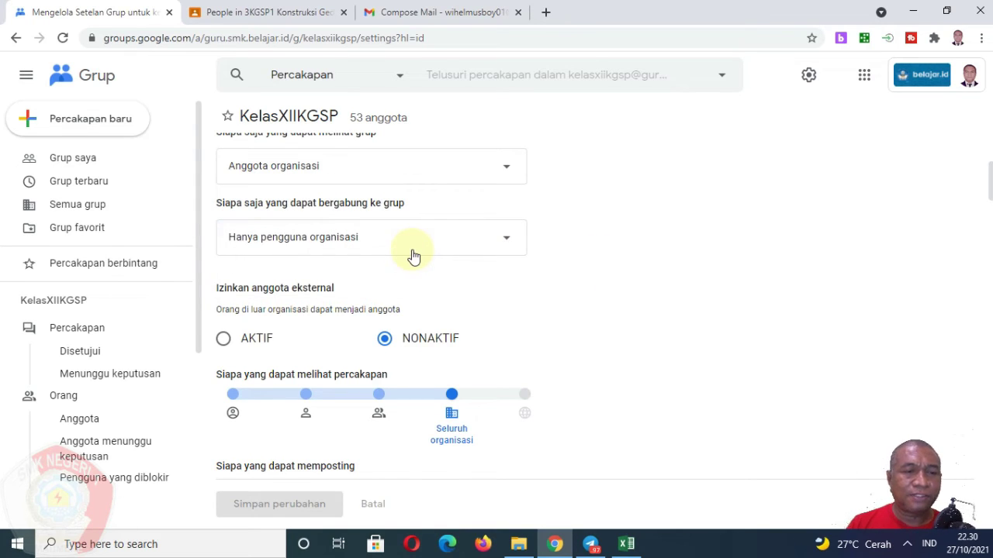
Turn on Izinkan anggota eksternal, save the changes, and return to the member list.
scroll(413, 257, "down", 1)
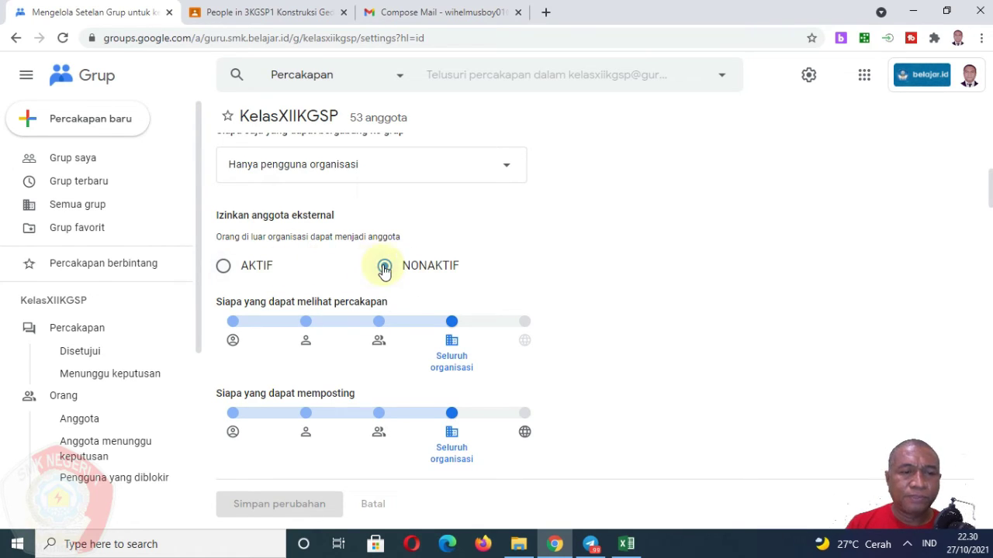
left_click(224, 273)
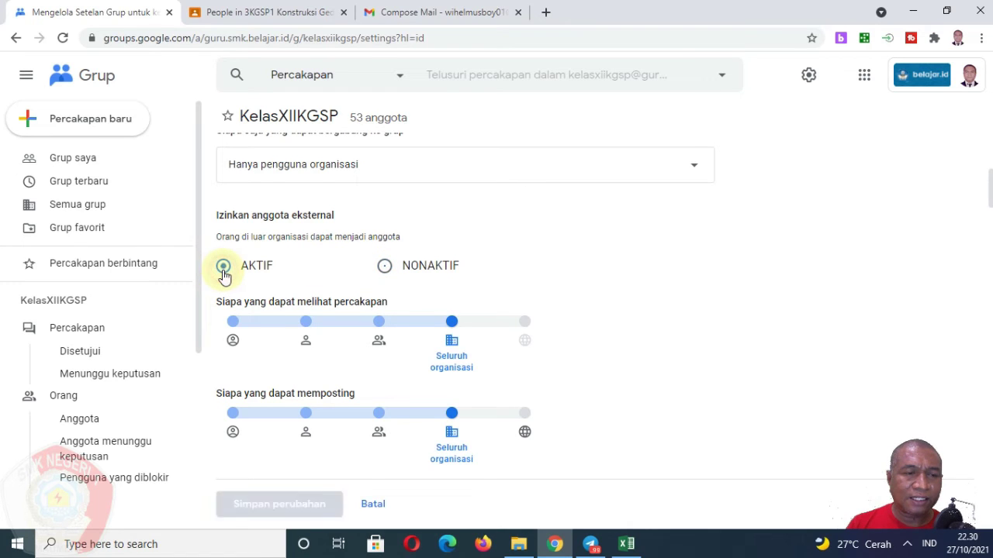
left_click(288, 506)
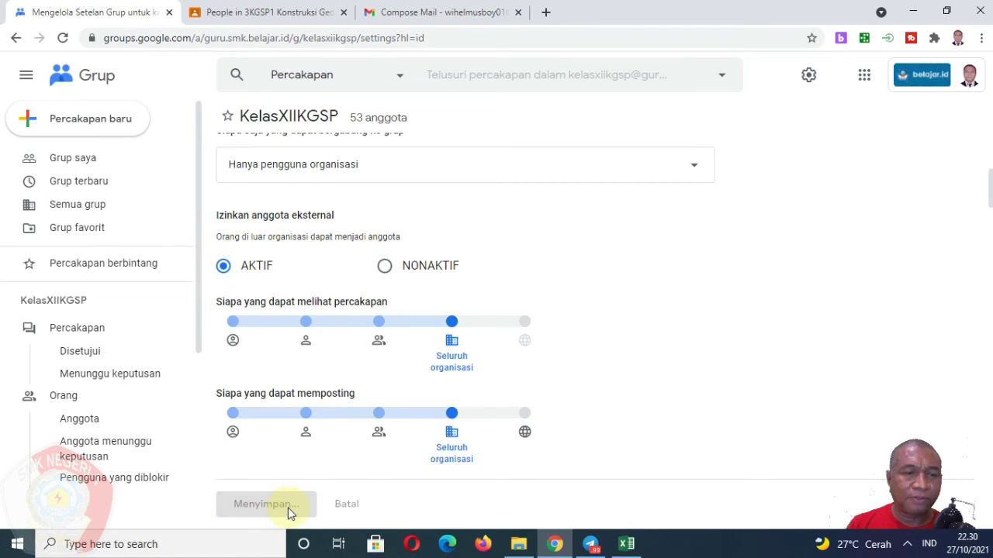
left_click(117, 421)
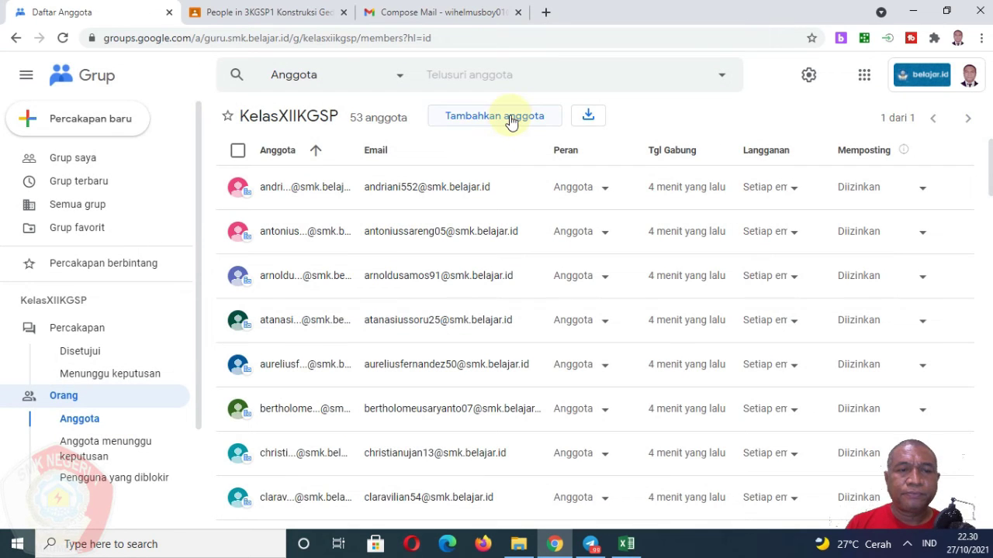
left_click(510, 118)
Paste the email list into the Anggota grup field and submit it past the reCAPTCHA.
right_click(412, 164)
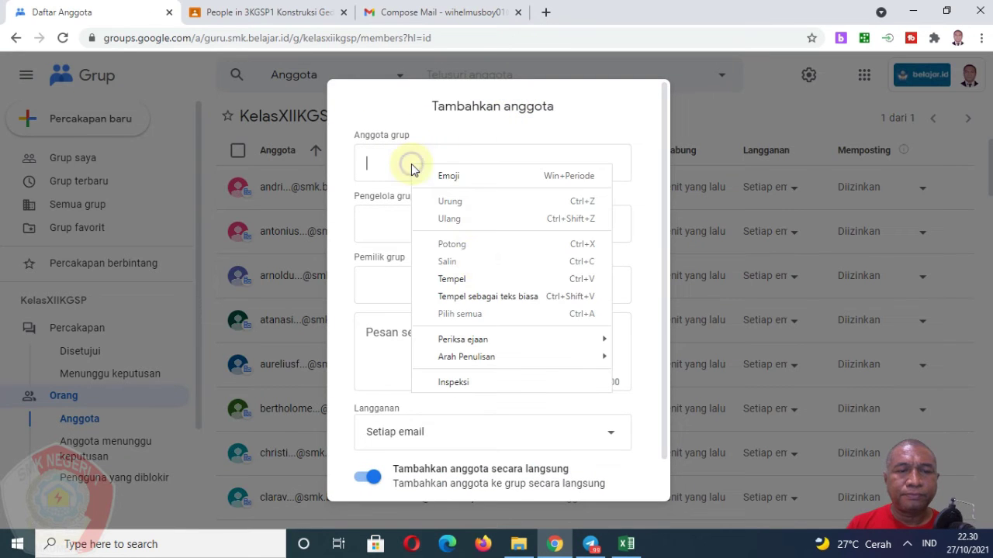
left_click(452, 279)
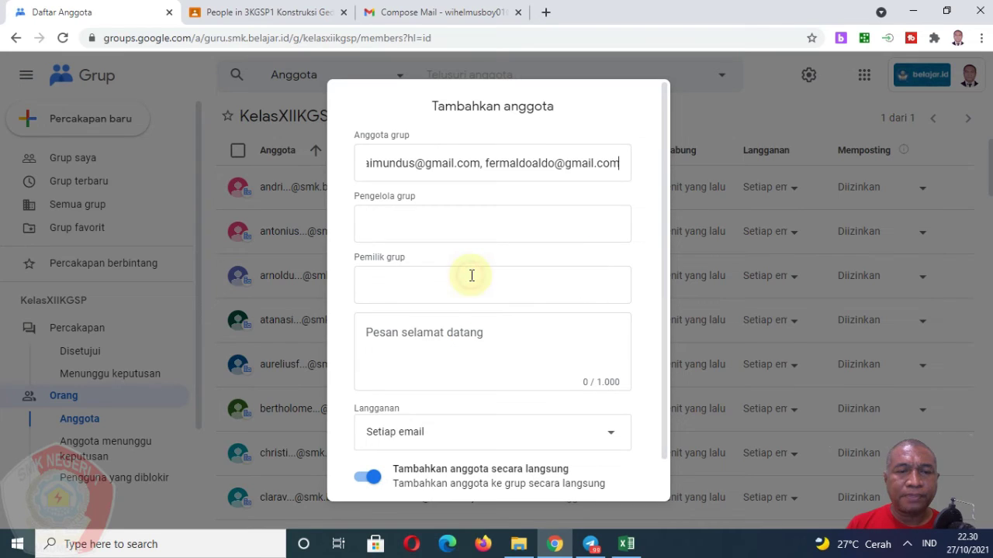
left_click(431, 226)
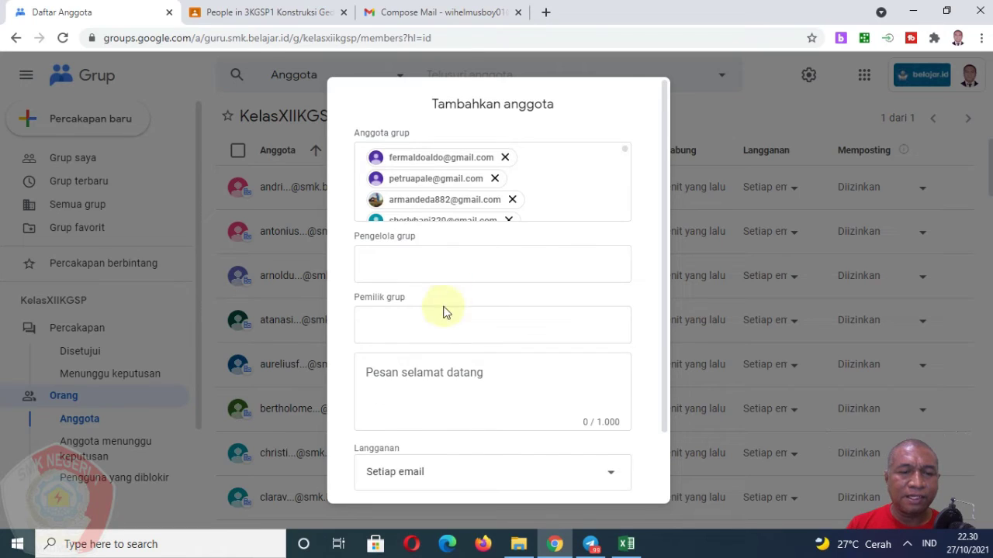
scroll(443, 310, "down", 3)
left_click(594, 470)
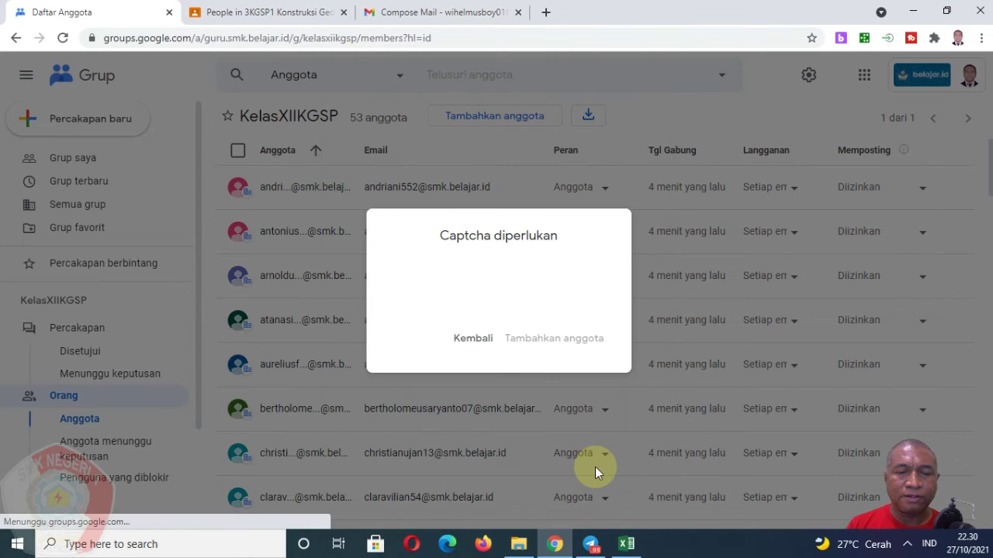
left_click(455, 281)
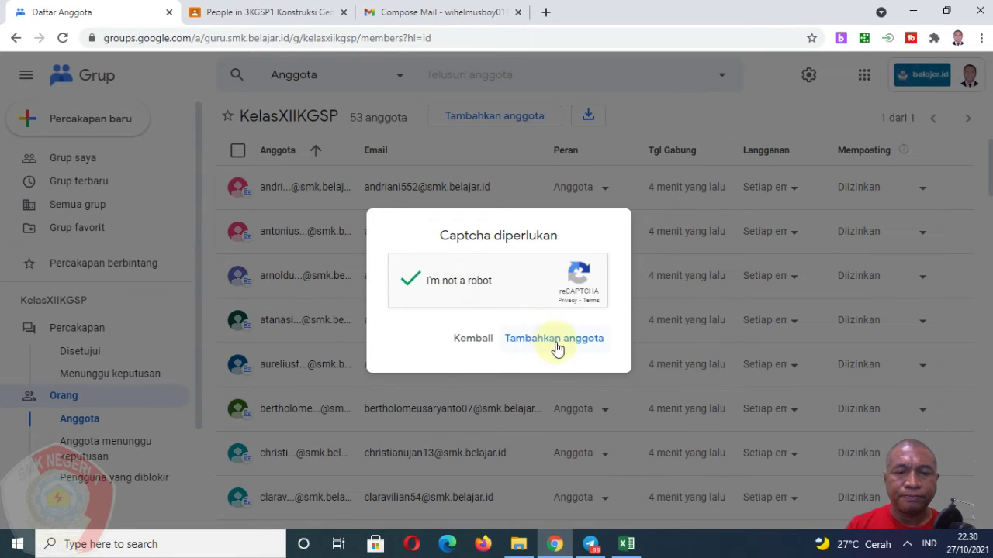
left_click(555, 342)
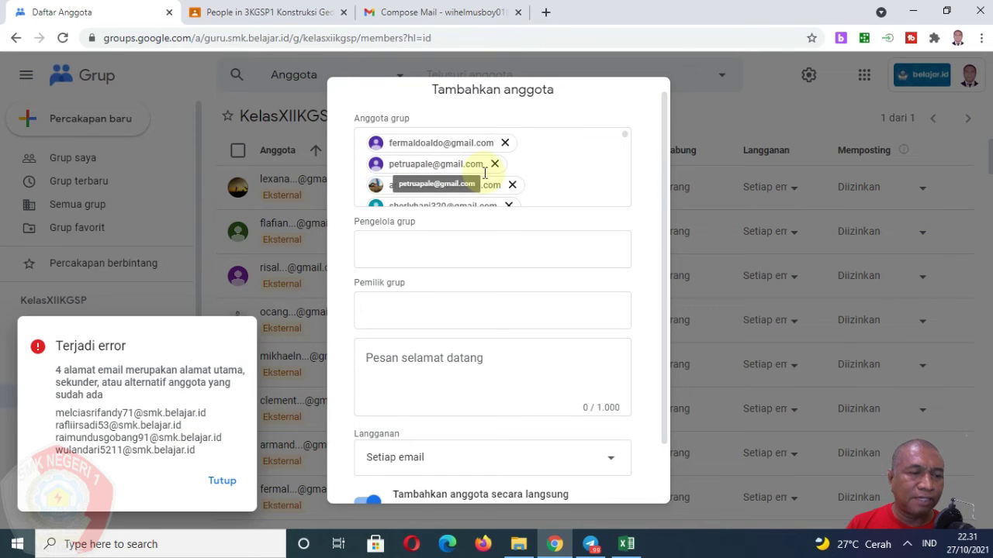
Dismiss the error about 4 already-existing addresses and close the leftover add-members form.
left_click(222, 481)
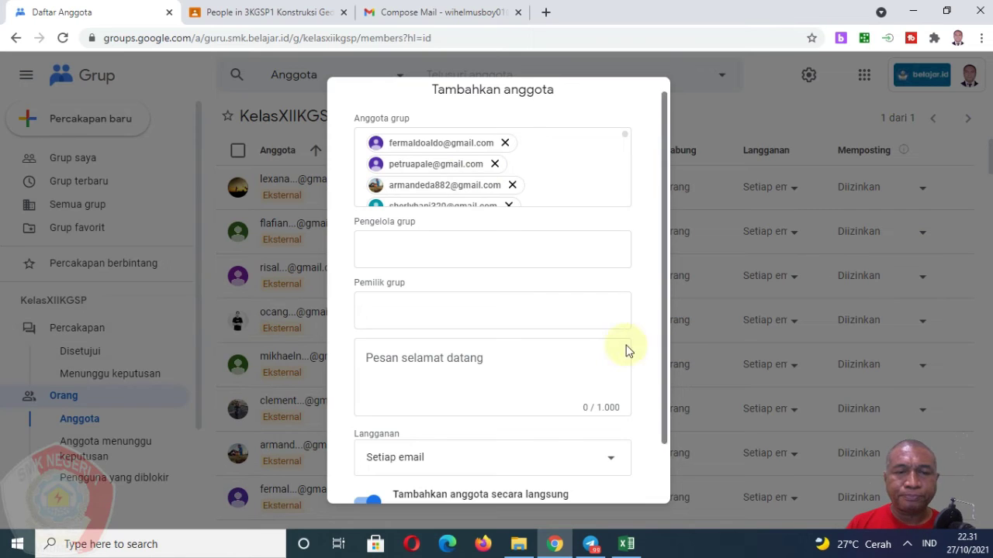
scroll(626, 351, "down", 2)
left_click(582, 470)
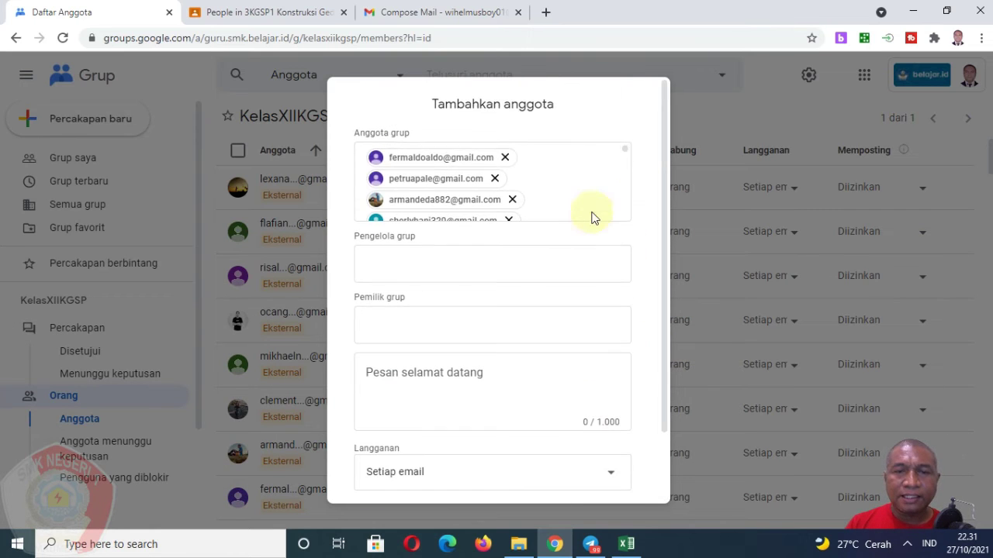
scroll(543, 326, "down", 2)
left_click(508, 470)
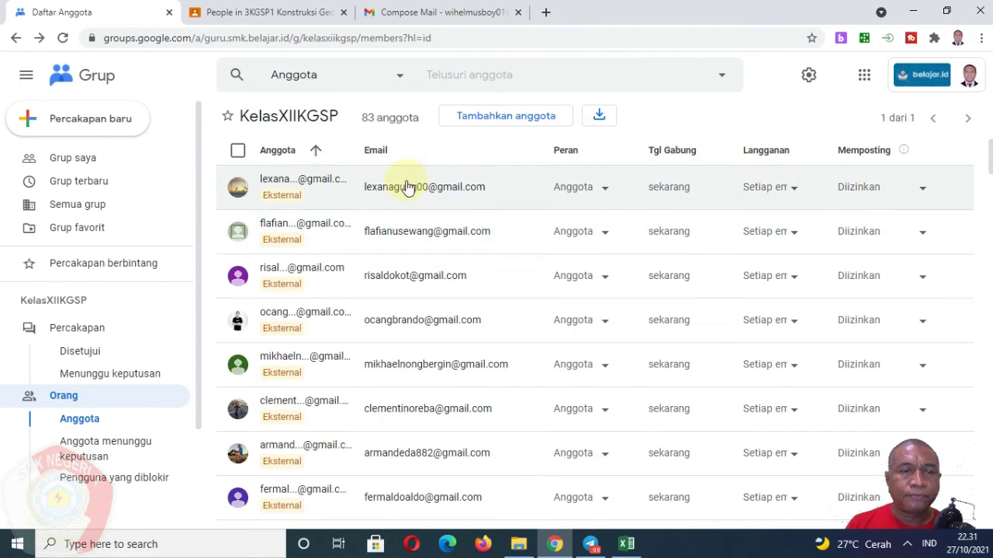
scroll(409, 326, "down", 8)
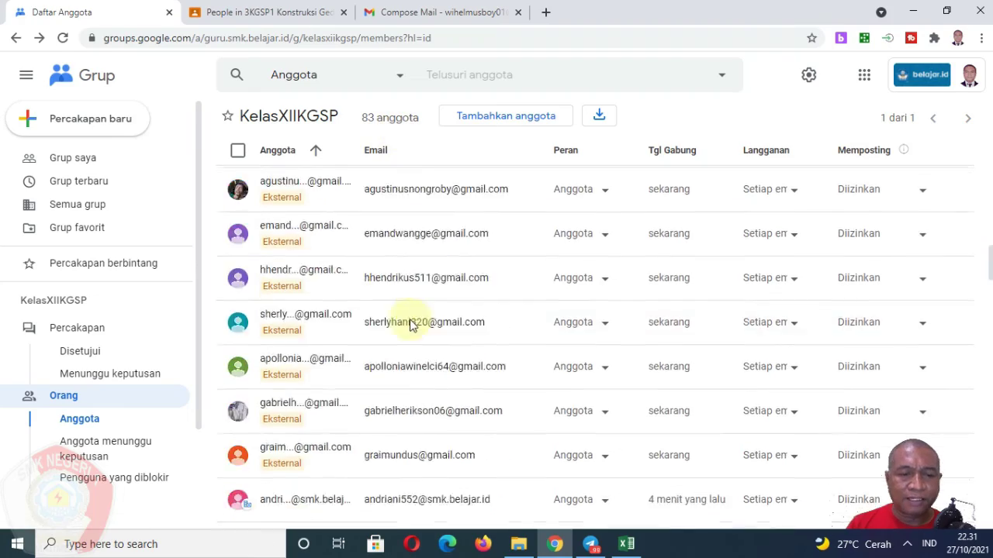
scroll(411, 325, "down", 15)
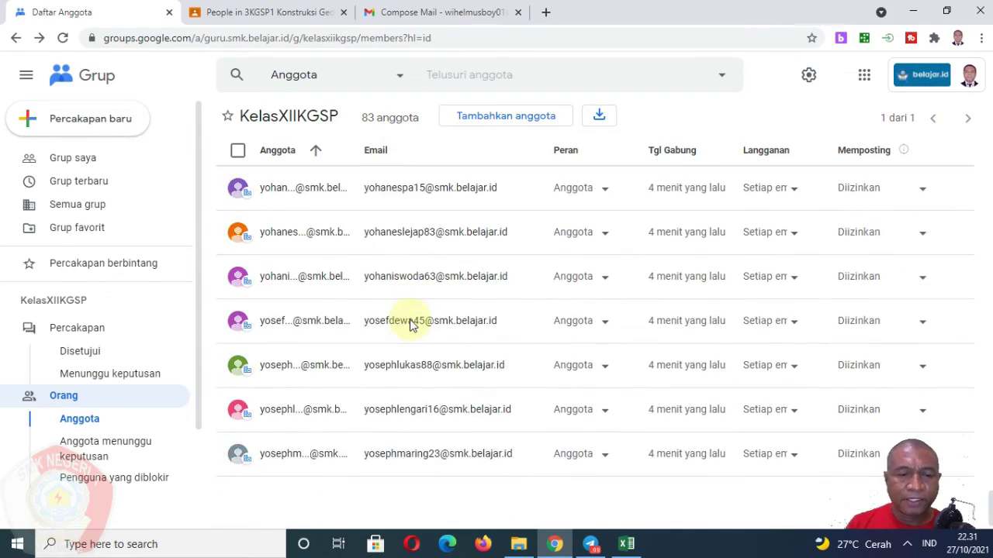
scroll(409, 326, "up", 15)
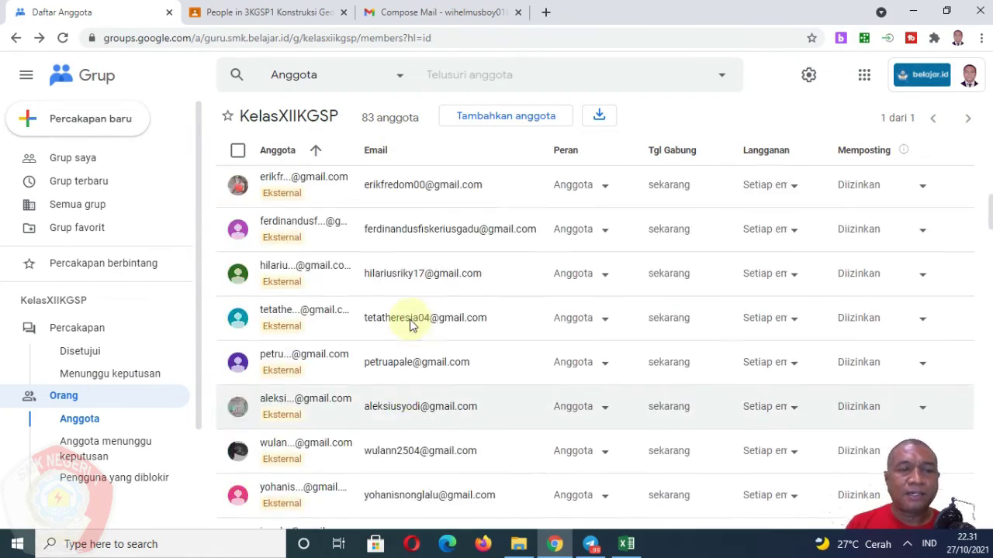
scroll(411, 325, "up", 3)
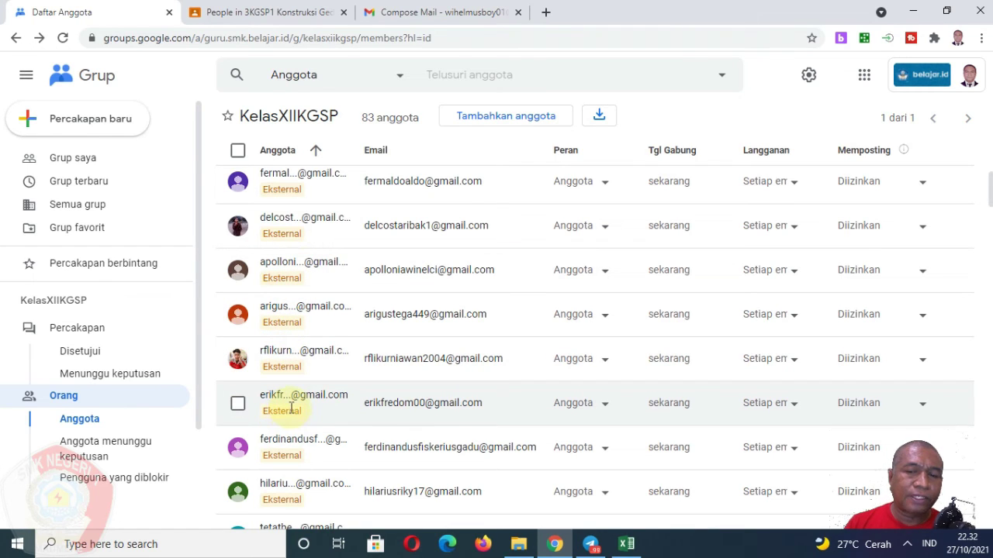
scroll(284, 441, "down", 2)
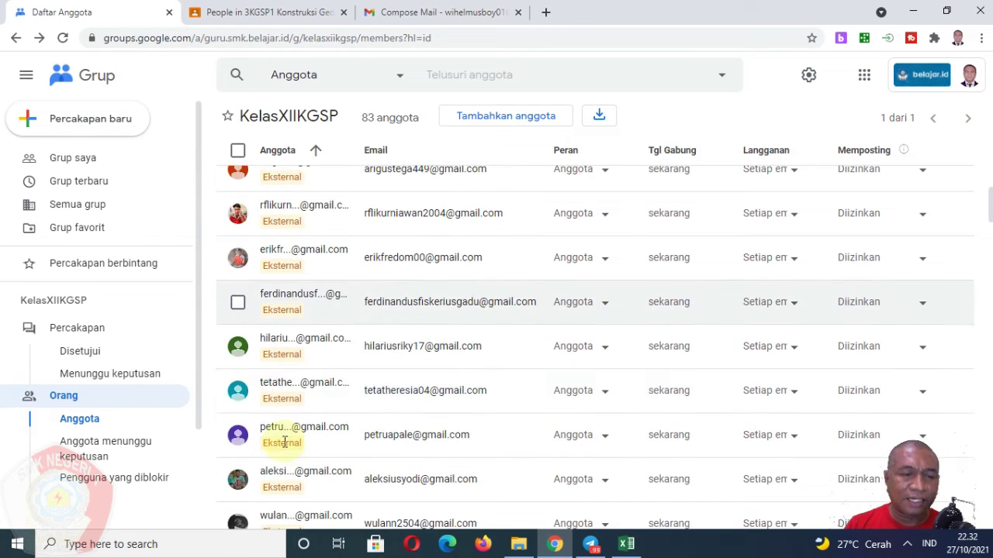
scroll(286, 439, "down", 12)
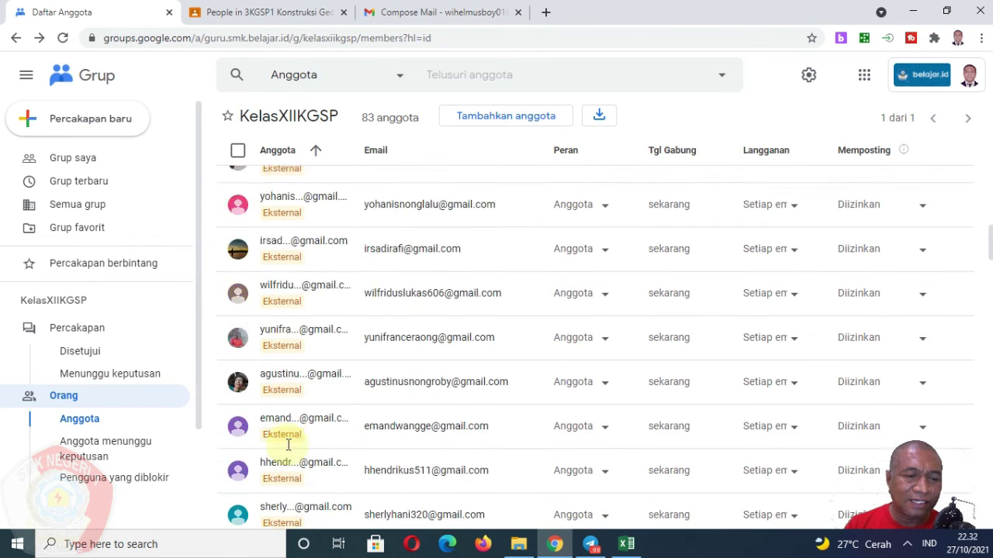
scroll(287, 443, "down", 1)
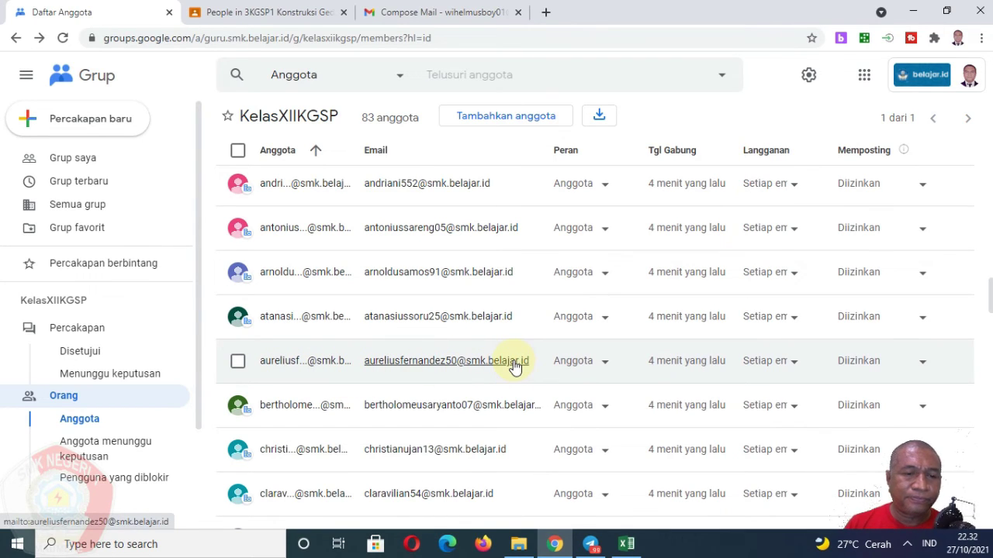
scroll(349, 378, "up", 10)
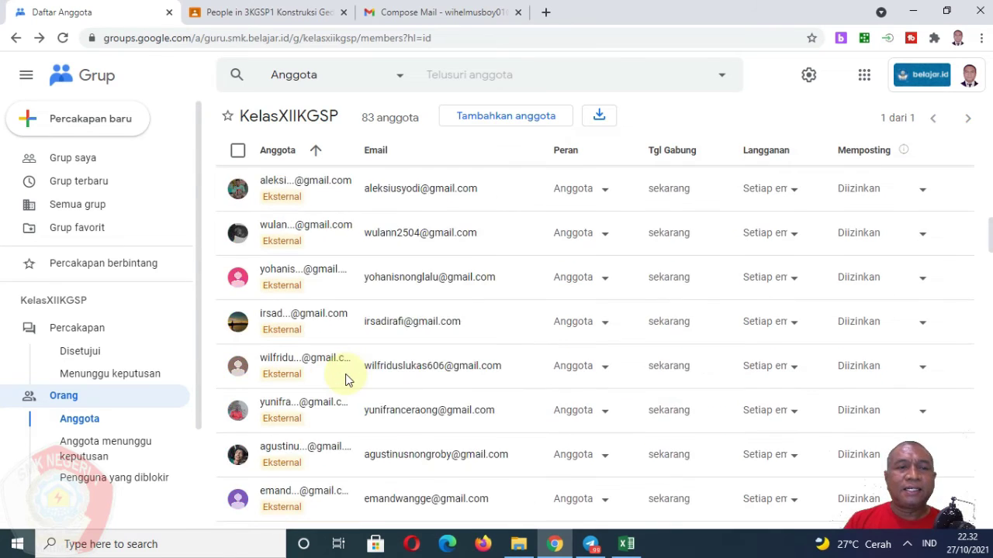
scroll(346, 380, "up", 2)
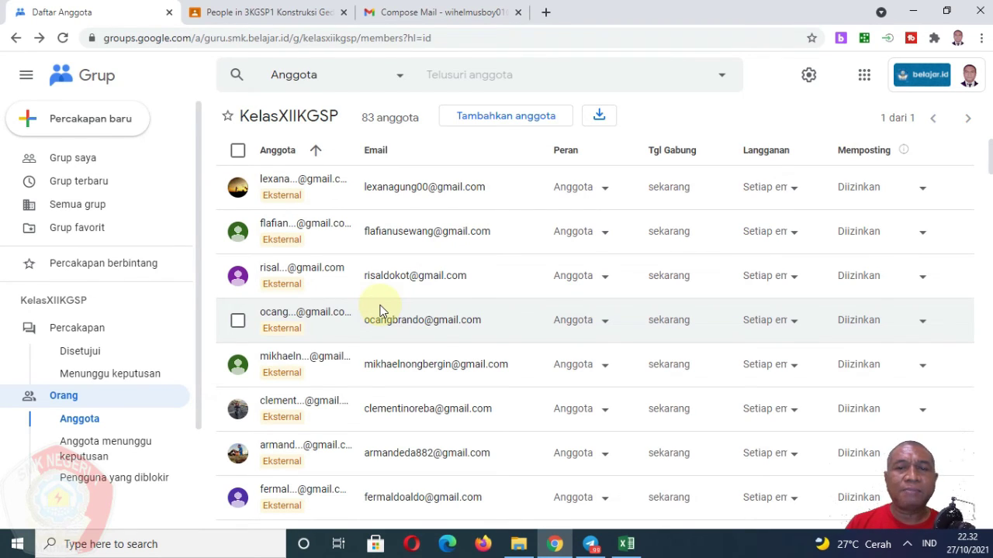
Close the old Gmail draft with the long Bcc list.
left_click(457, 14)
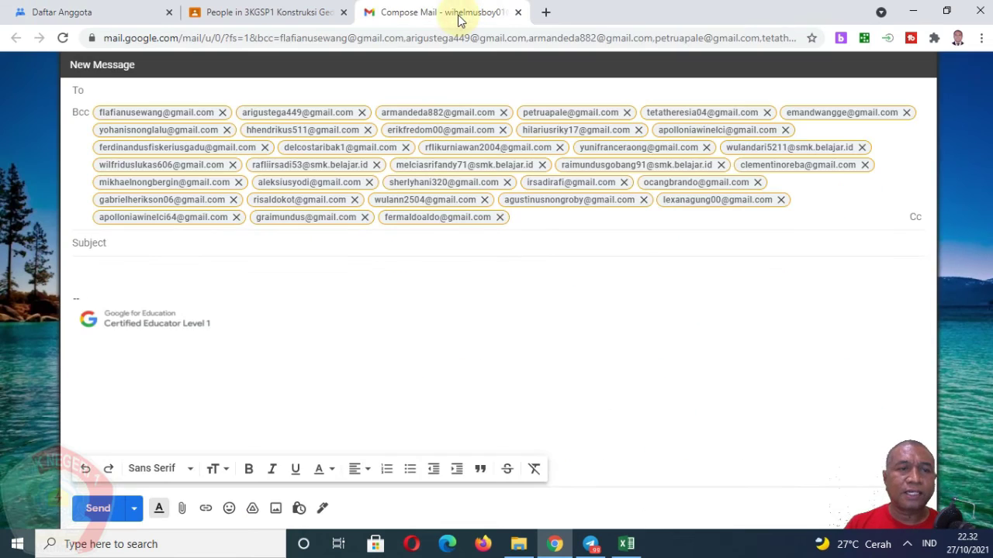
mouse_move(387, 48)
left_mouse_down()
mouse_move(382, 85)
mouse_move(383, 49)
left_mouse_up()
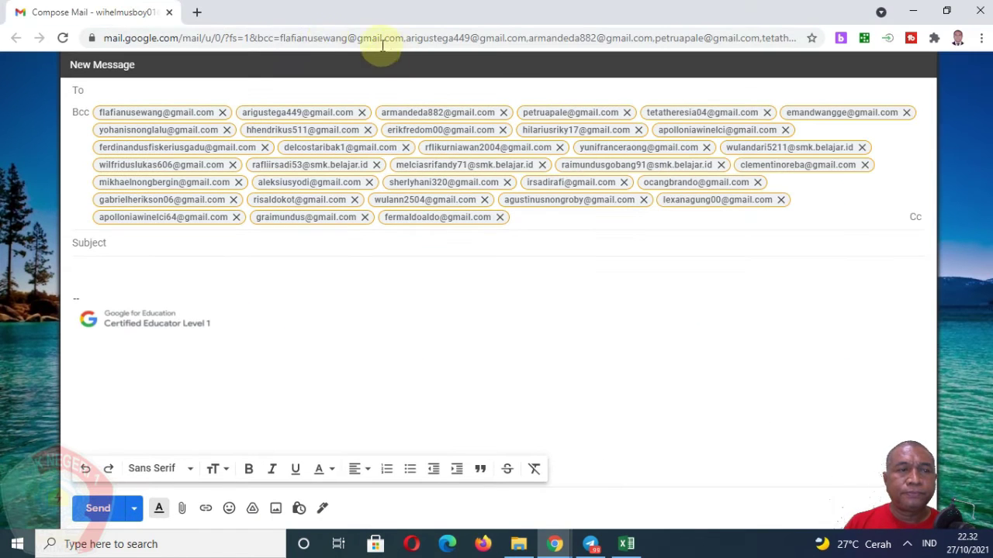
left_click(976, 10)
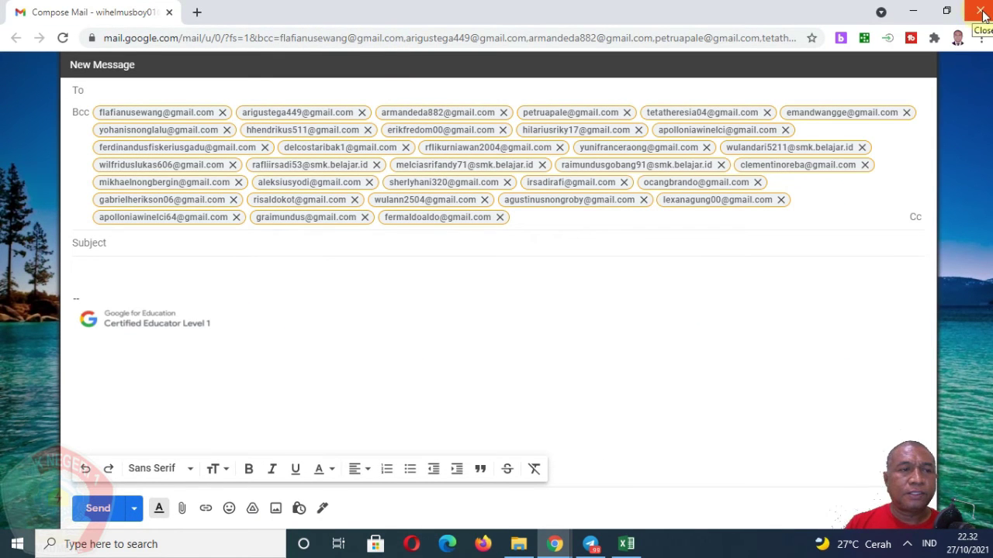
In a new tab, start a Gmail message addressed To the KelasXIIKGSP group's address.
left_click(371, 12)
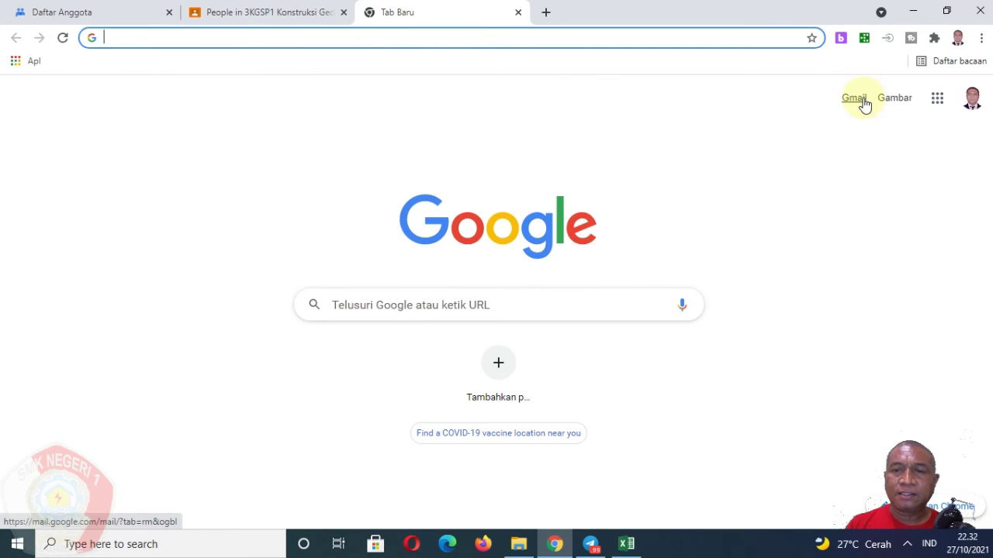
left_click(857, 100)
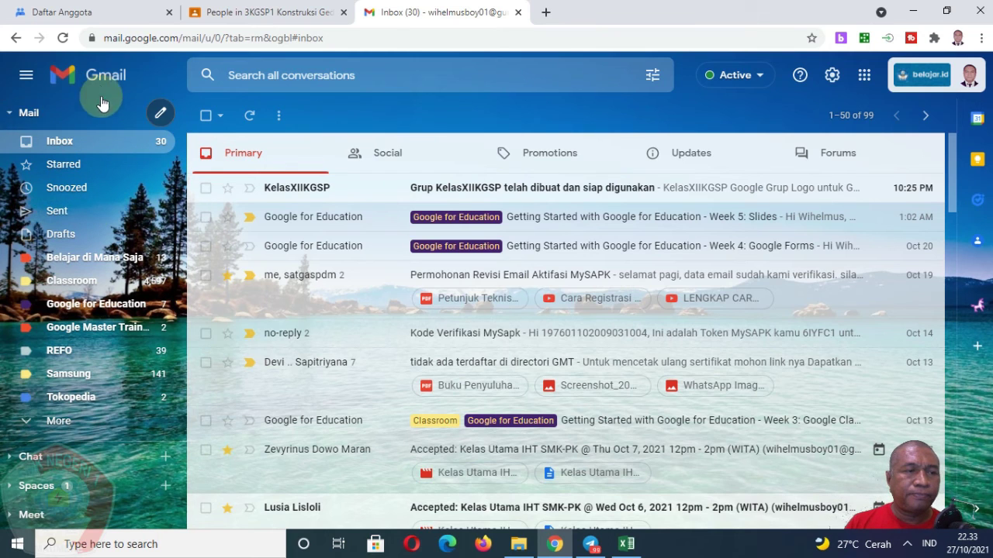
left_click(160, 117)
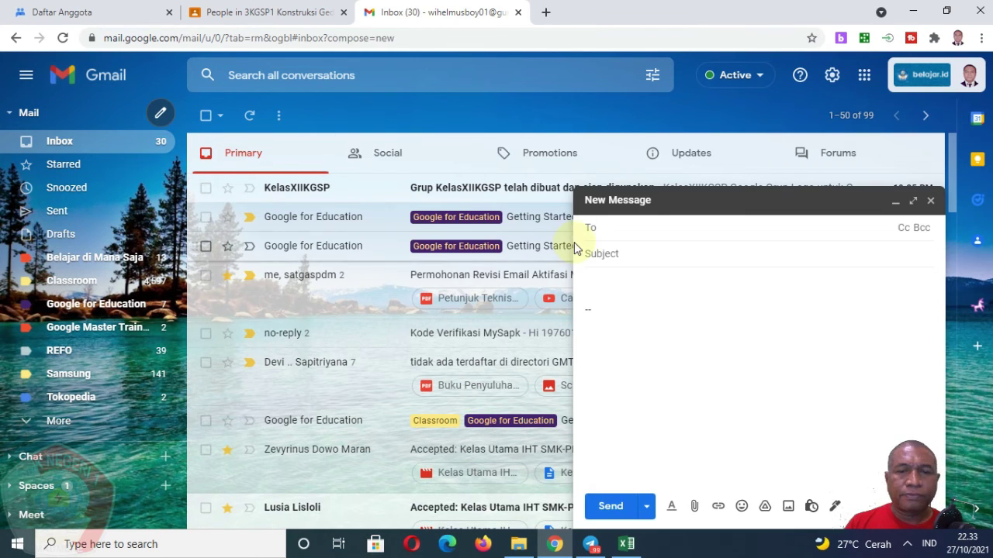
left_click(643, 232)
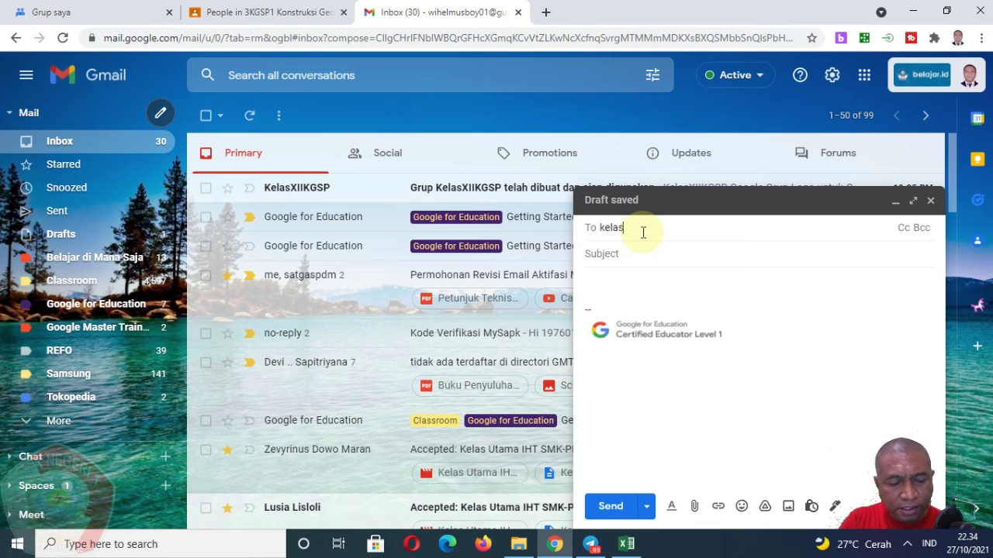
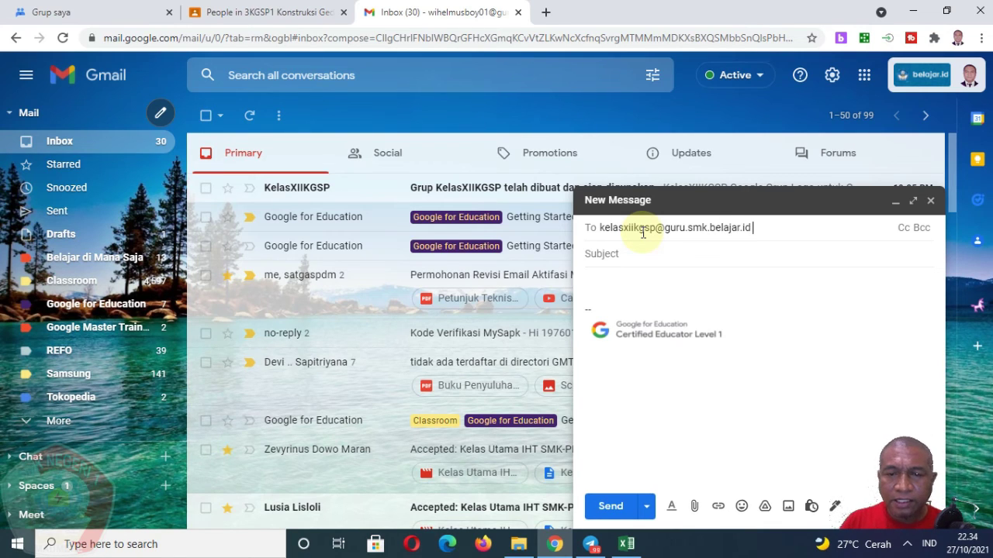
key("Return")
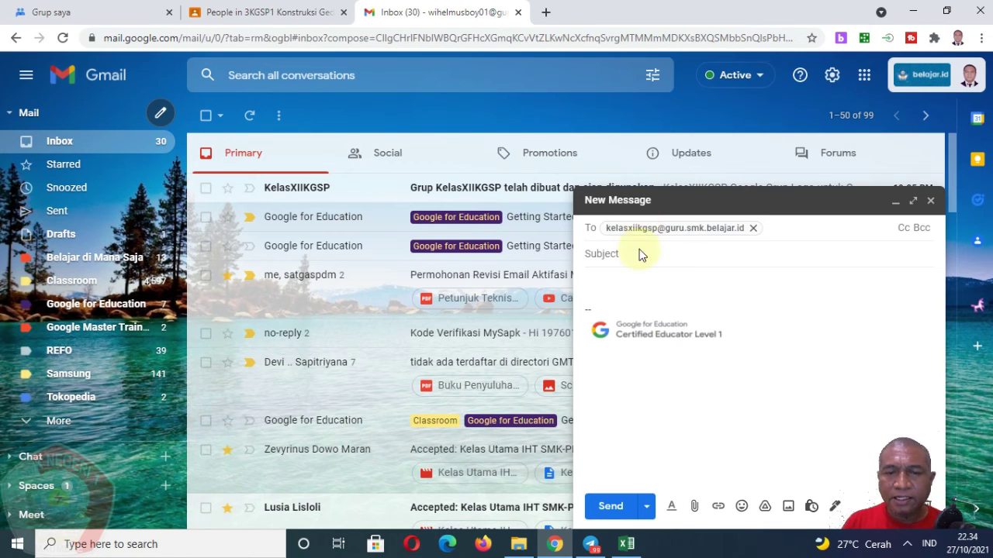
mouse_move(694, 231)
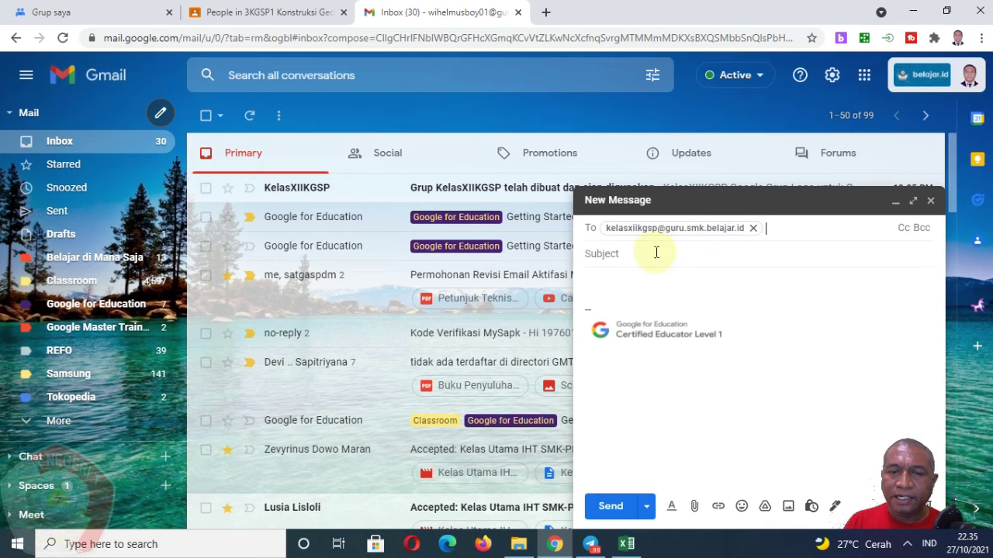
left_click(654, 253)
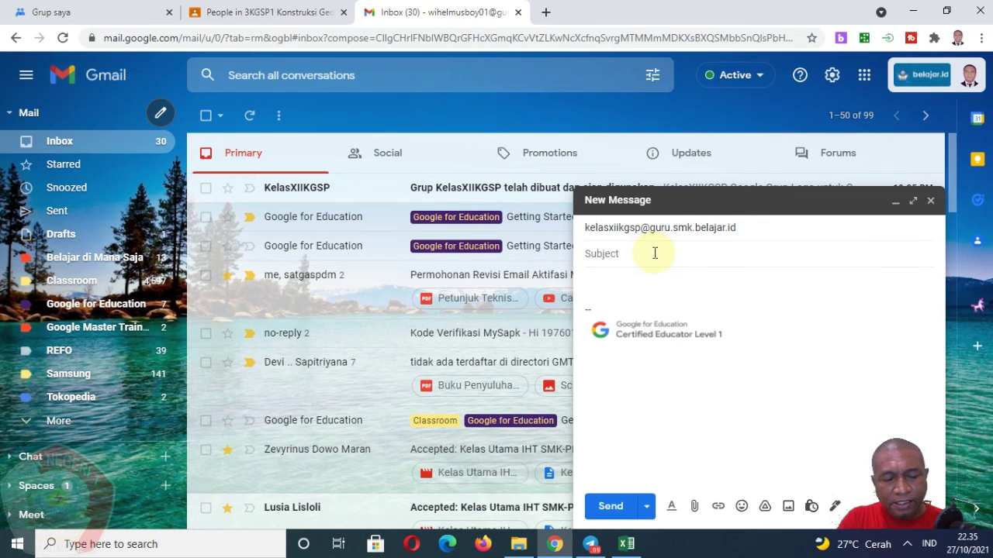
Enter the subject 'Say hello'.
type("Say h")
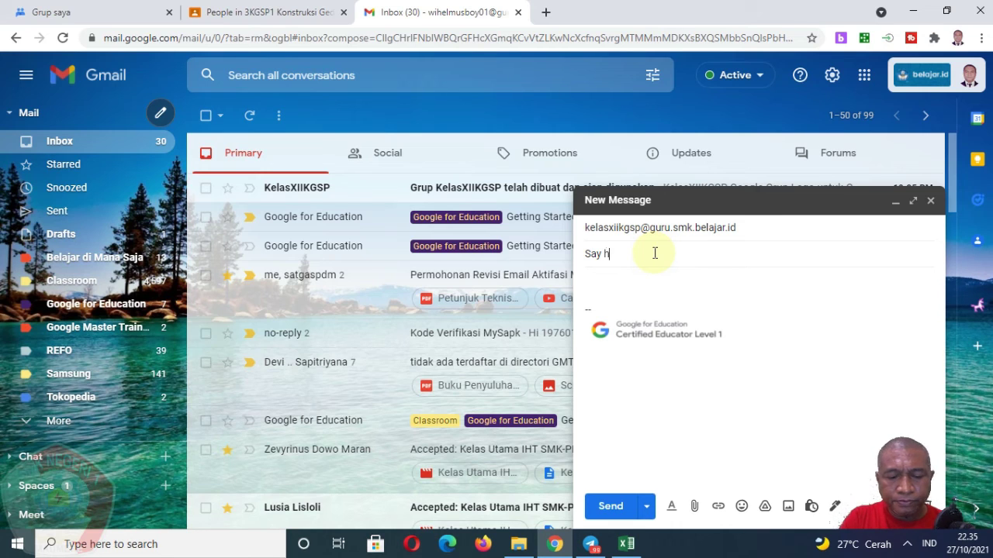
key("BackSpace")
key("BackSpace")
type("ello")
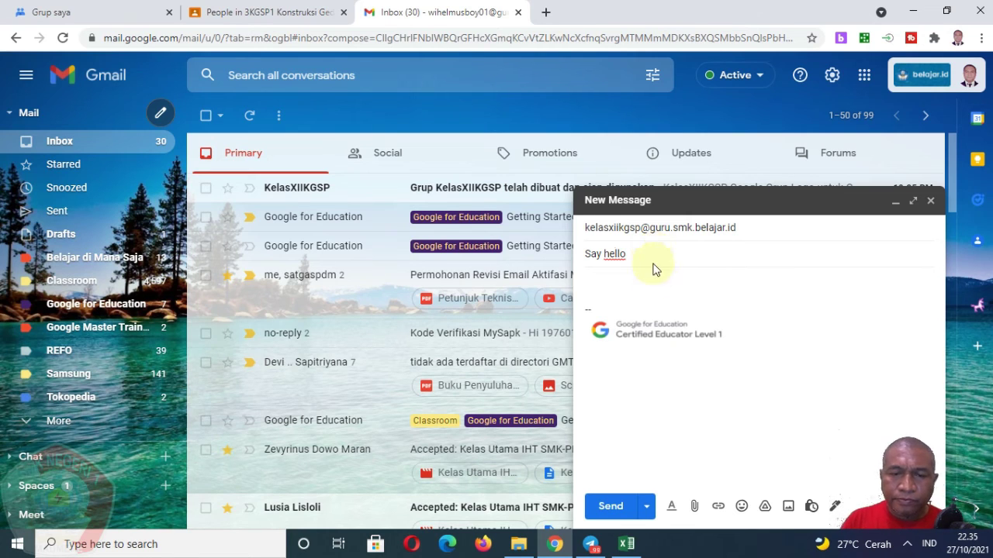
Write the body 'Selamat malam' with 'Pemberitahuan kegiatan ...' on the second line.
left_click(653, 279)
type("Selama")
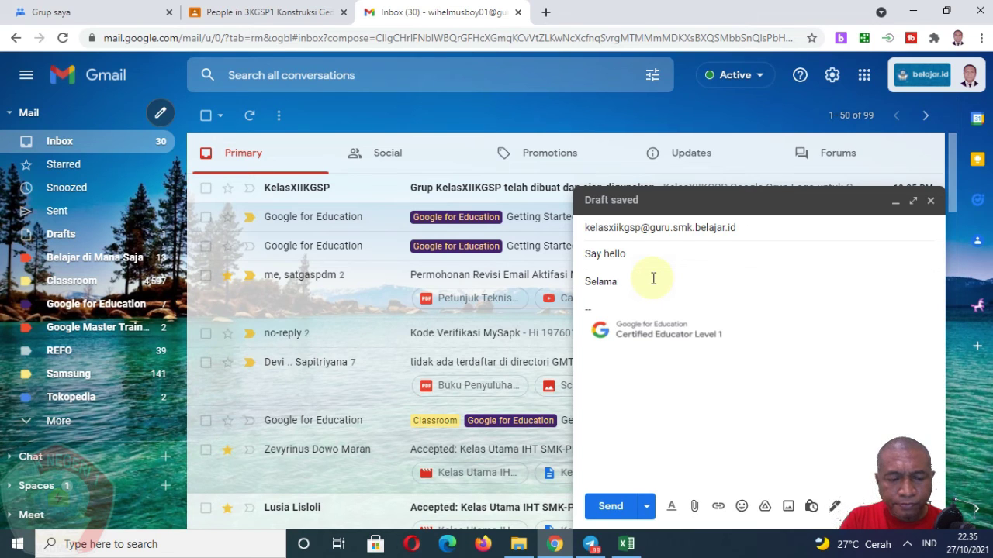
type("t malam")
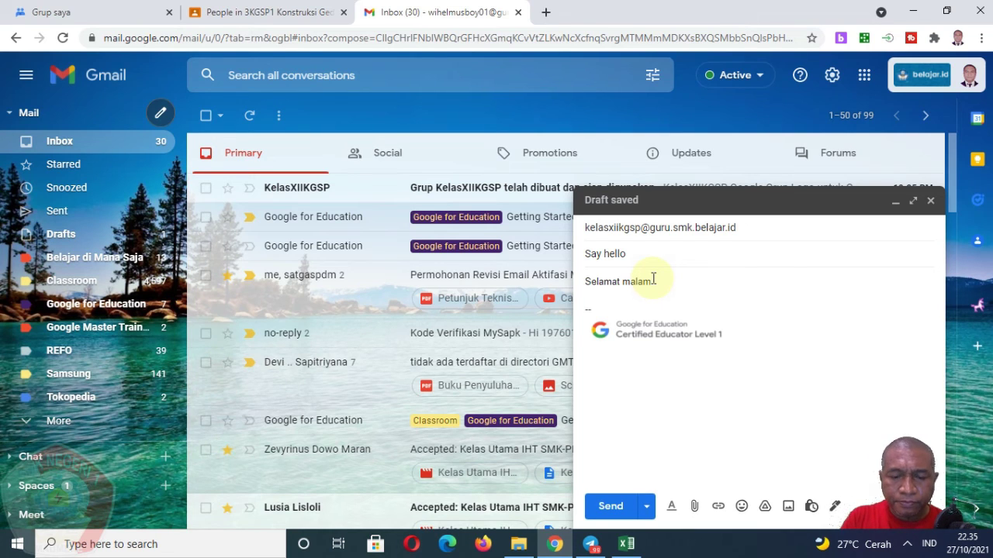
key("Return")
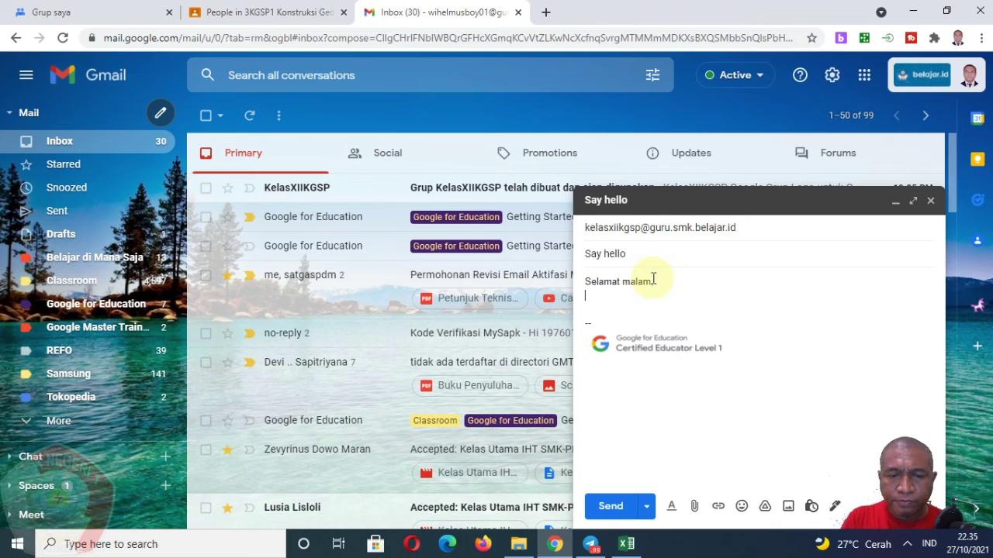
type("M")
key("BackSpace")
type("P")
type("b")
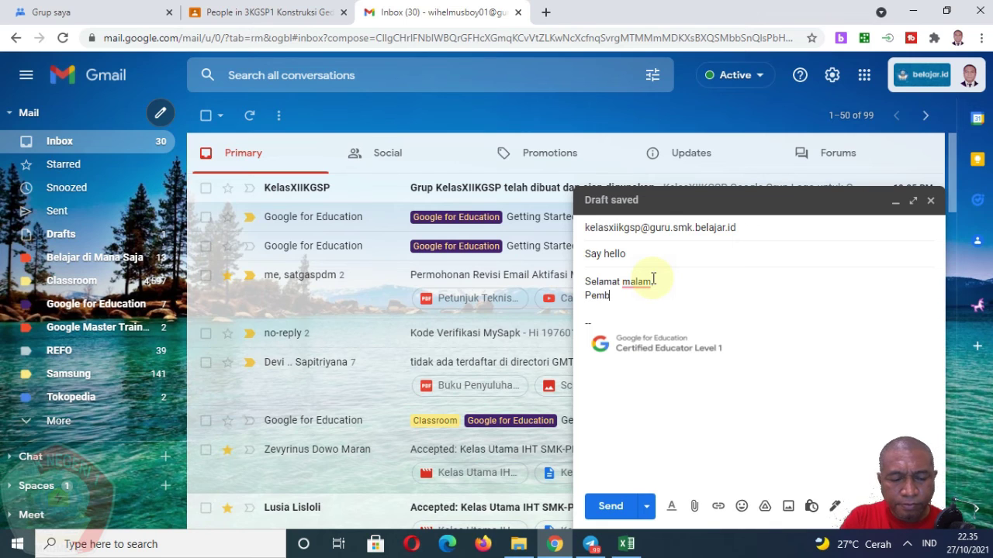
type("eritahuan kegiatan ...")
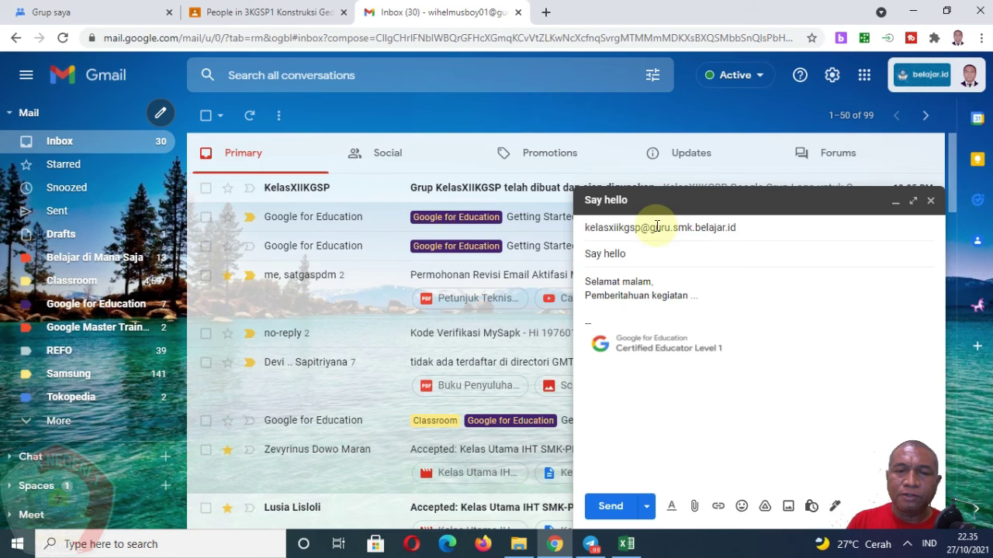
mouse_move(656, 227)
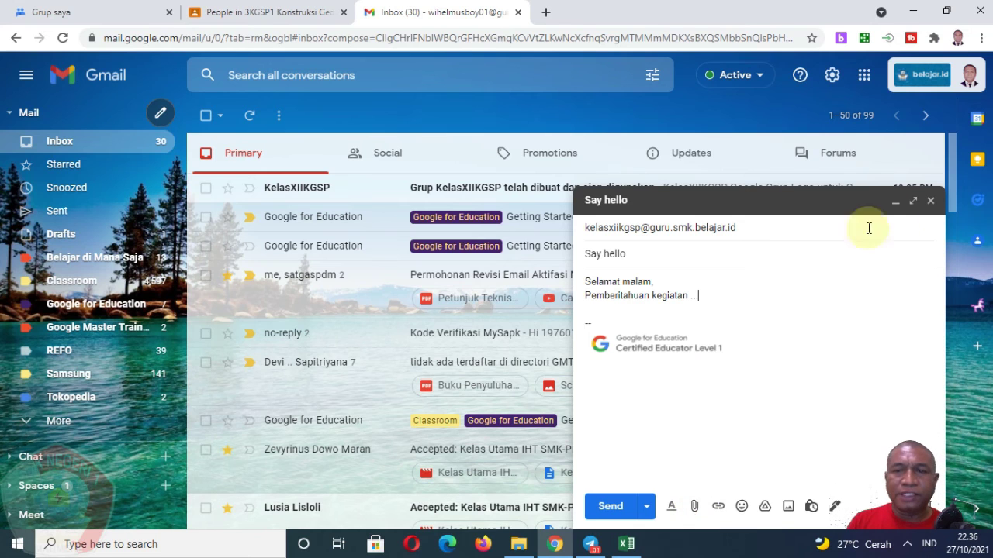
Close the draft, open Google Calendar, allow both permission prompts, and begin a new October 27 event.
left_click(930, 201)
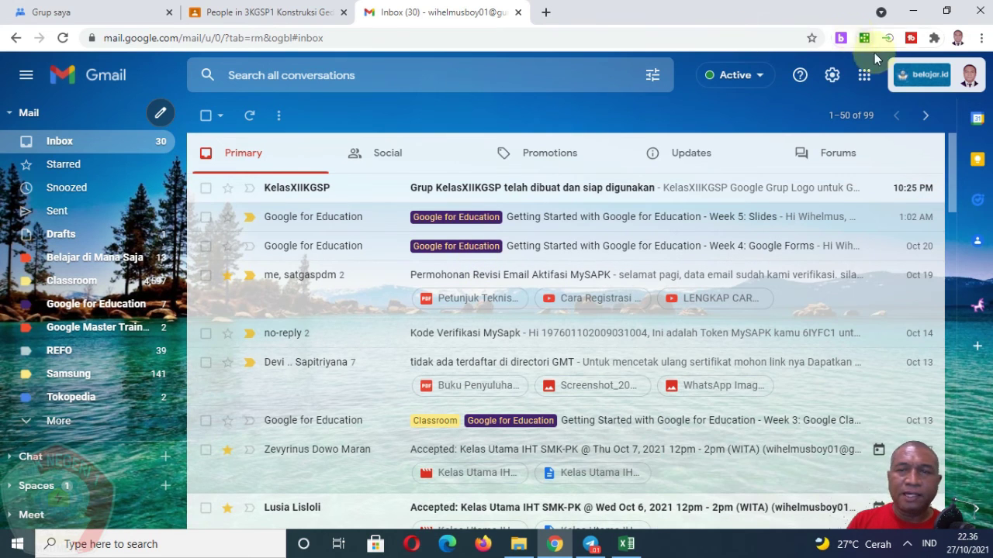
left_click(867, 77)
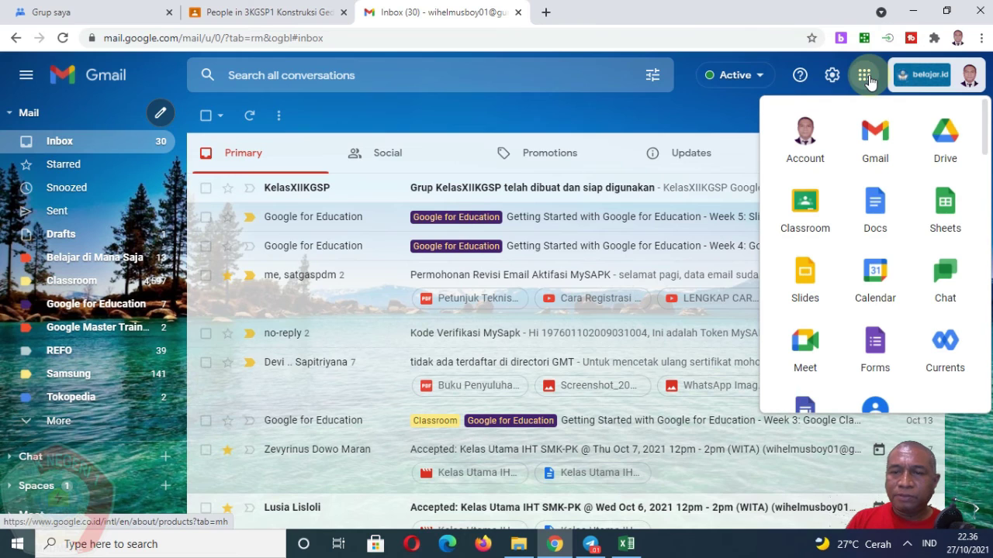
left_click(875, 272)
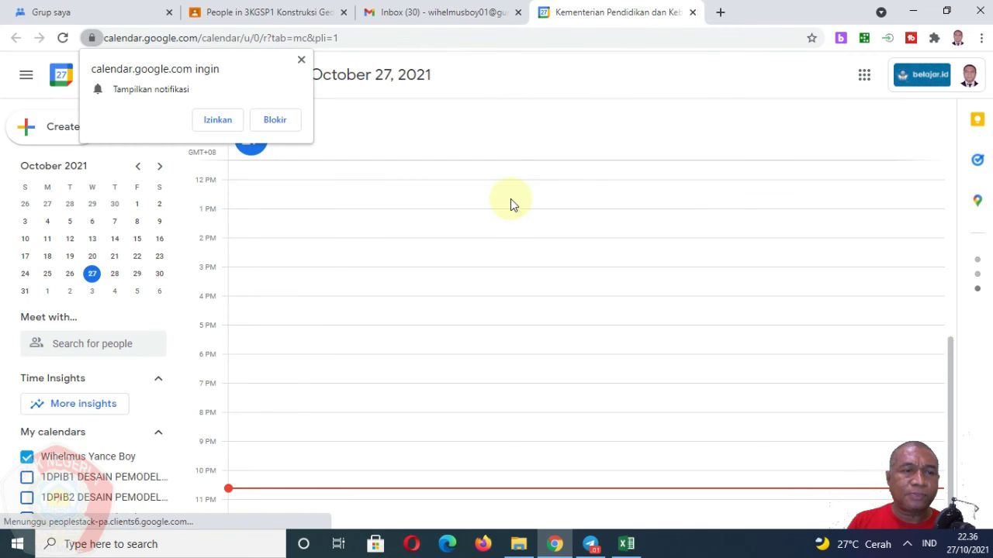
left_click(229, 124)
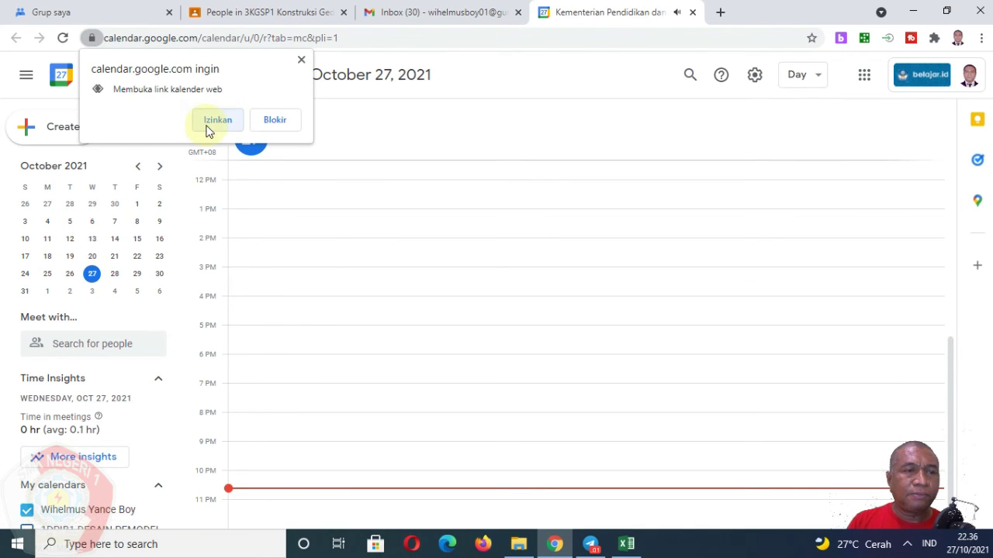
left_click(208, 123)
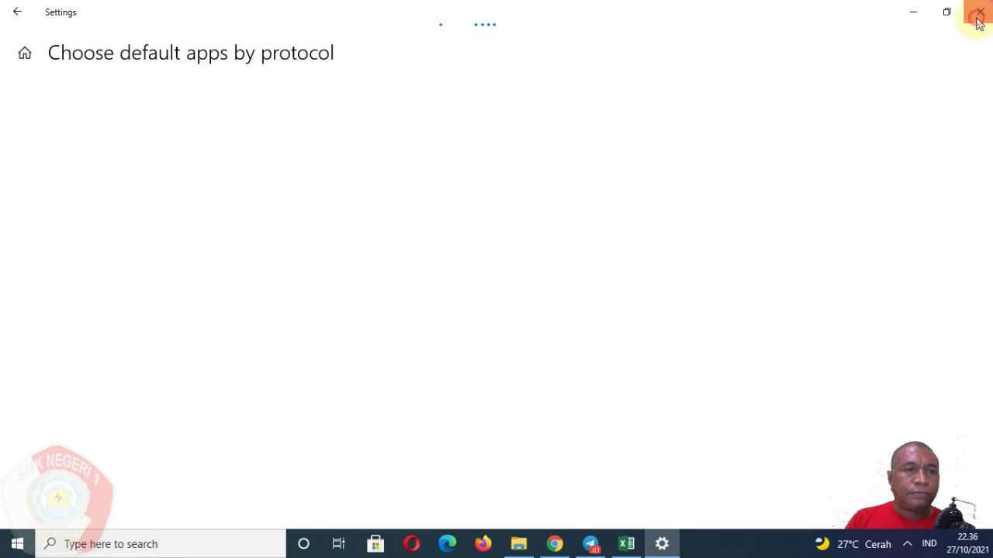
left_click(978, 22)
left_click(62, 136)
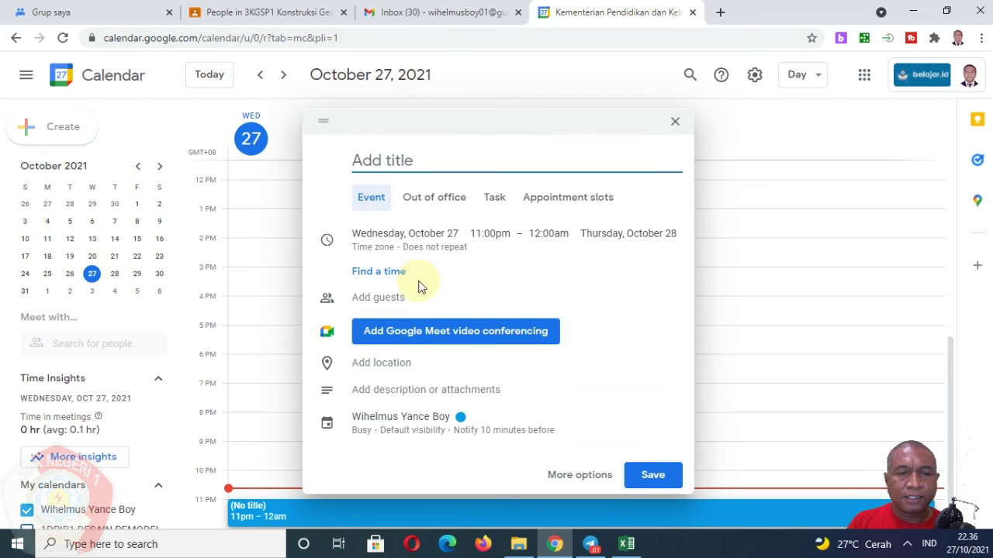
left_click(394, 298)
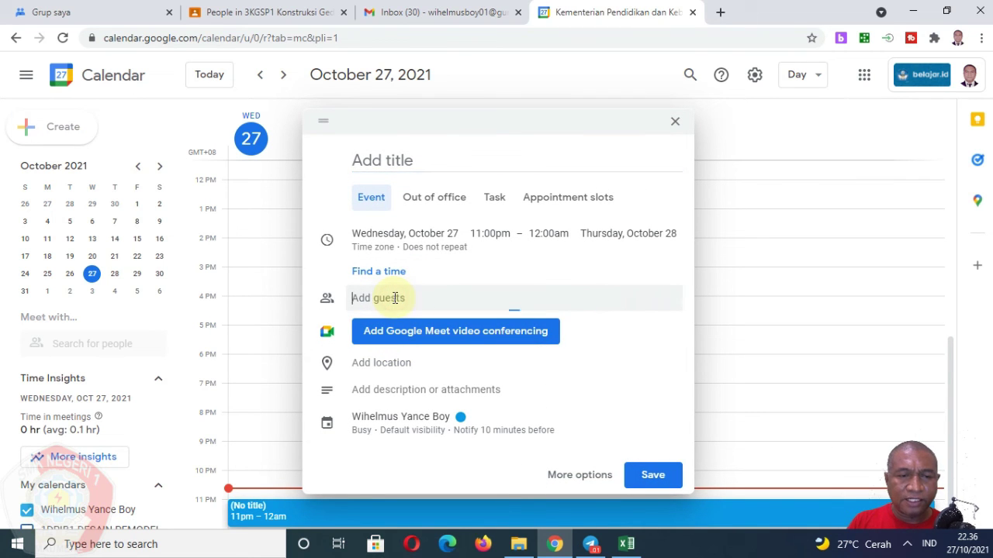
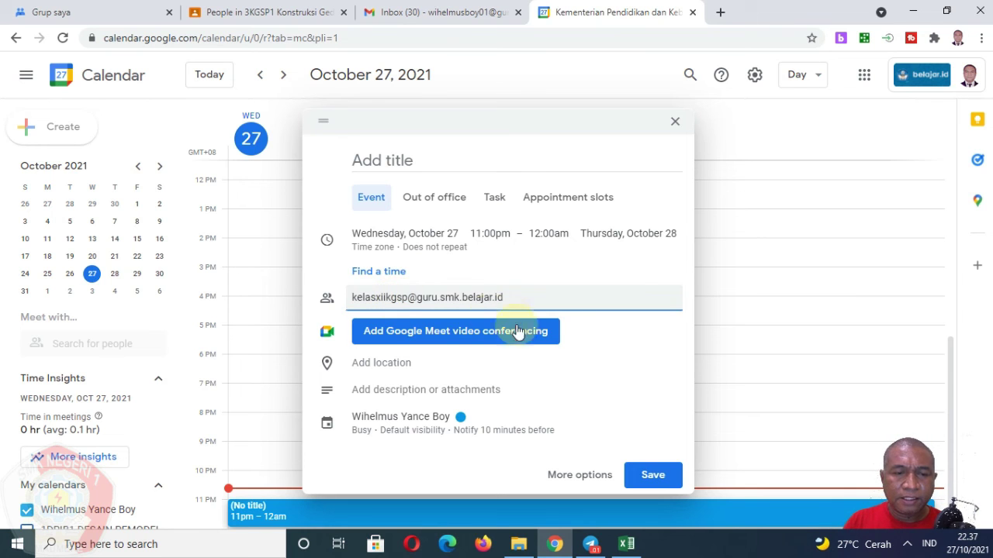
key("Return")
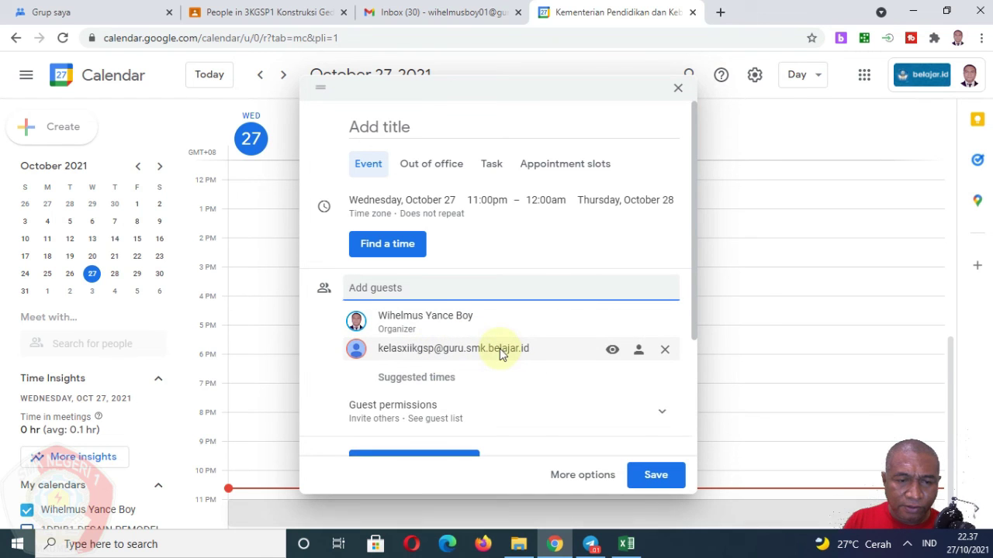
mouse_move(442, 351)
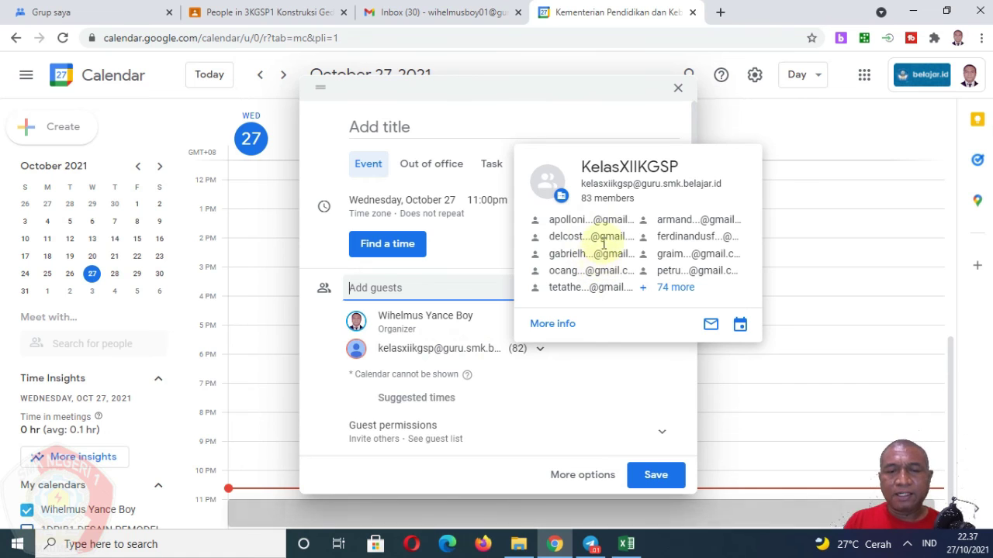
Title the event 'Pengkondisian Pra PKL' and check the guest list.
left_click(405, 129)
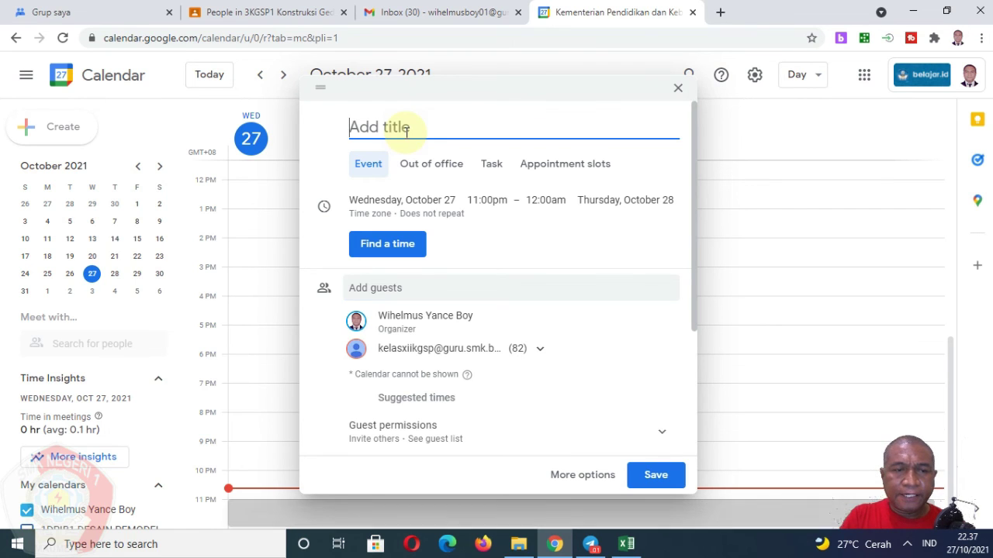
type("Pengkondisina")
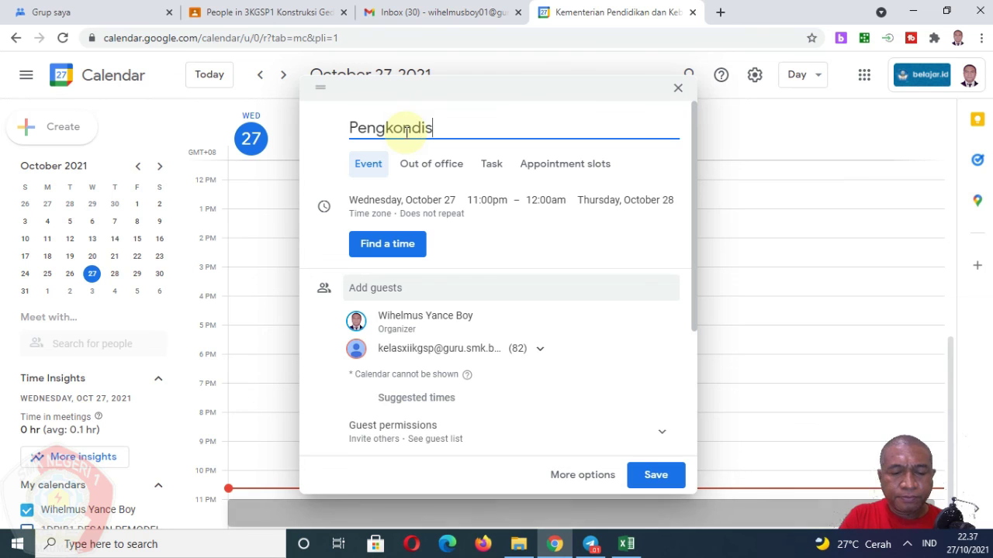
key("BackSpace")
key("BackSpace")
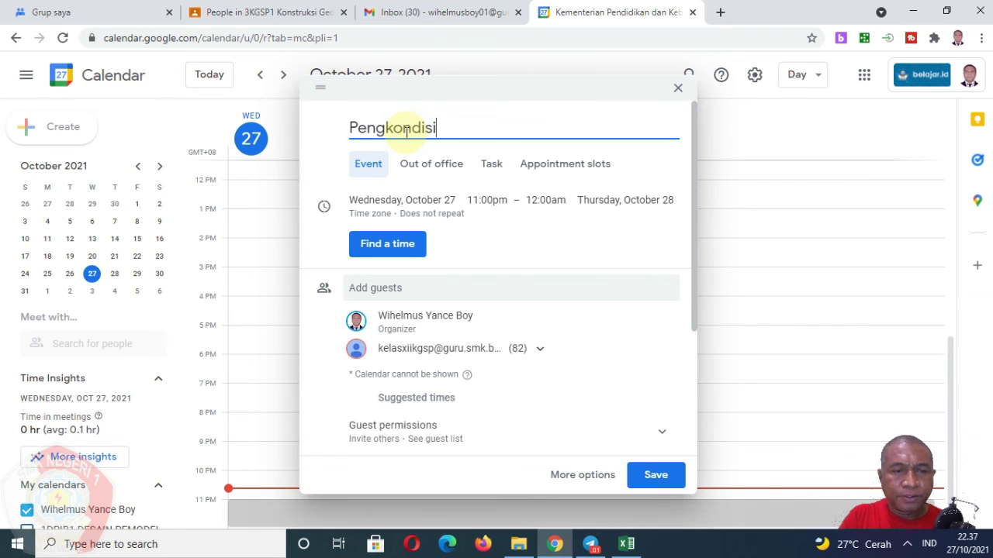
type("an Pra PKL")
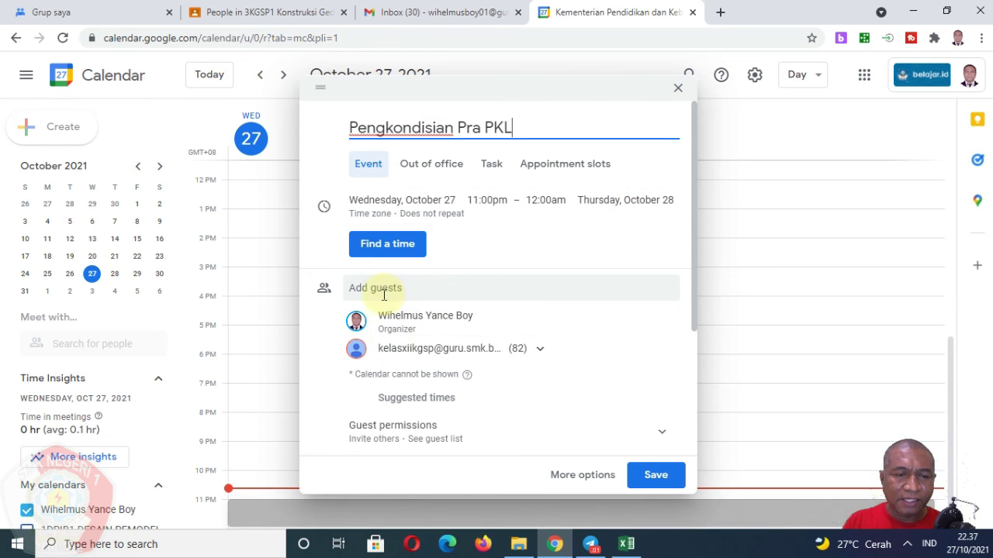
mouse_move(468, 355)
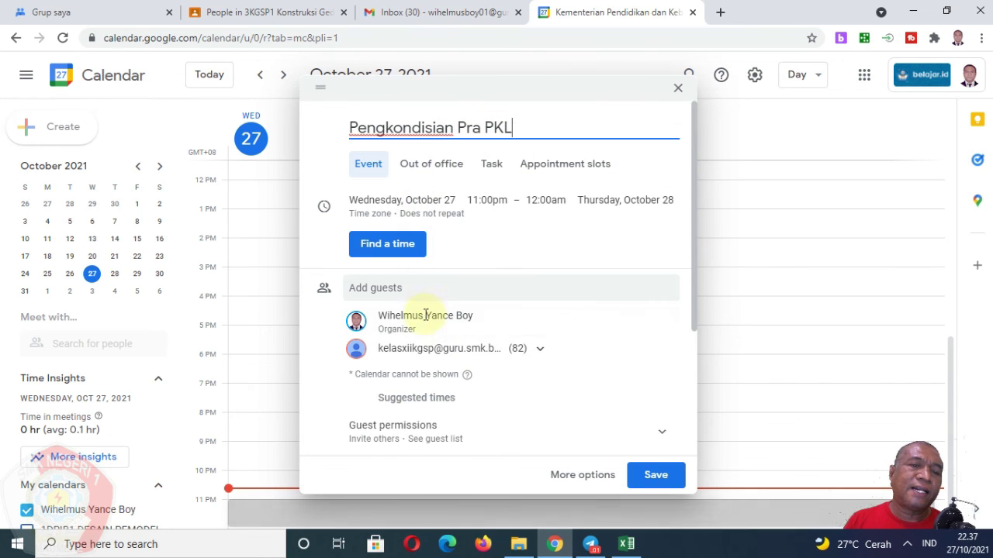
mouse_move(435, 356)
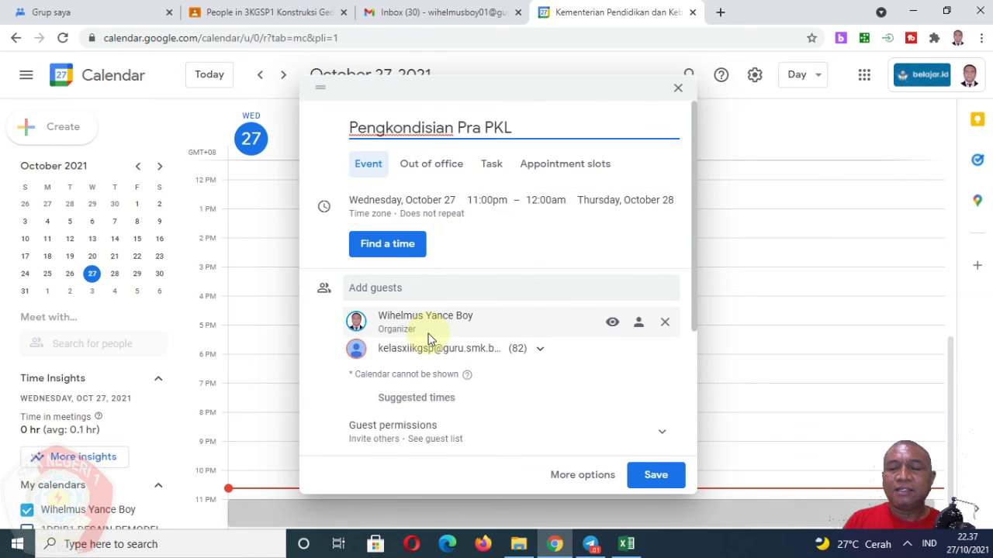
mouse_move(427, 336)
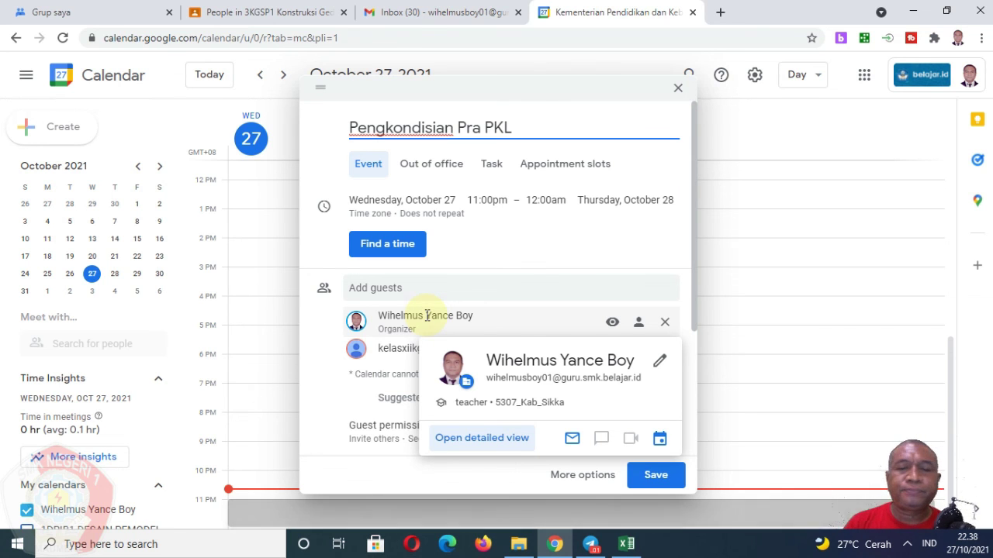
Discard the unsaved event, close the Calendar tab, and return to the Google Groups 'Grup saya' list.
left_click(678, 87)
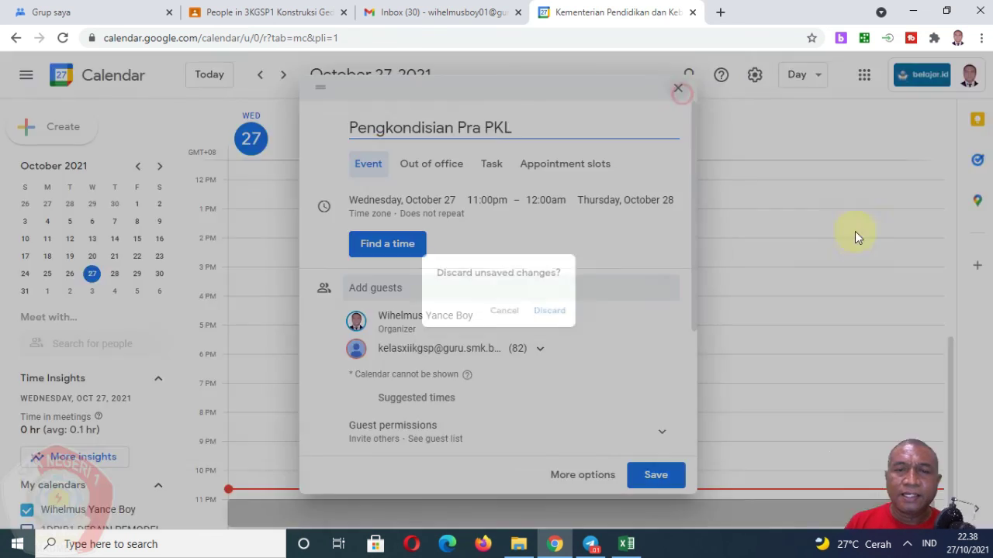
left_click(560, 324)
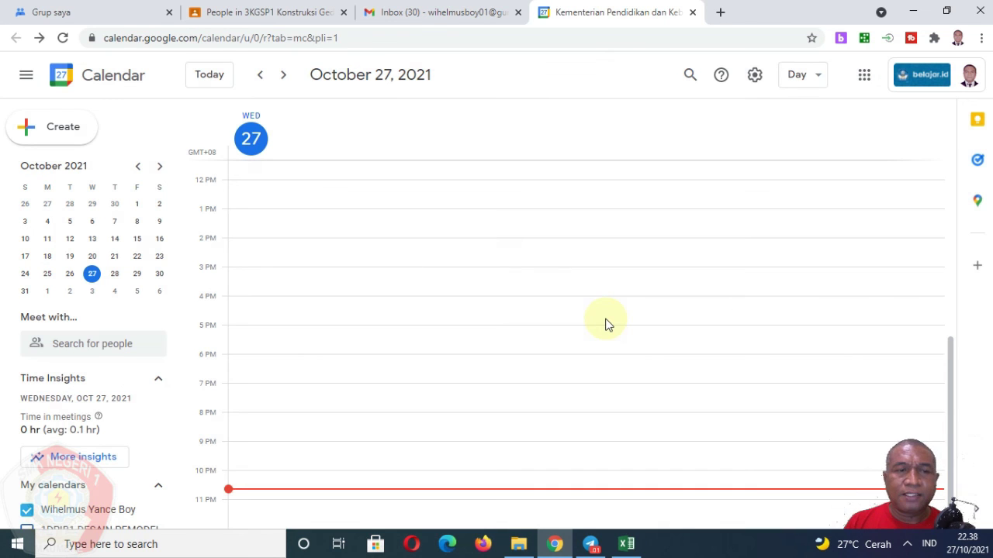
left_click(692, 12)
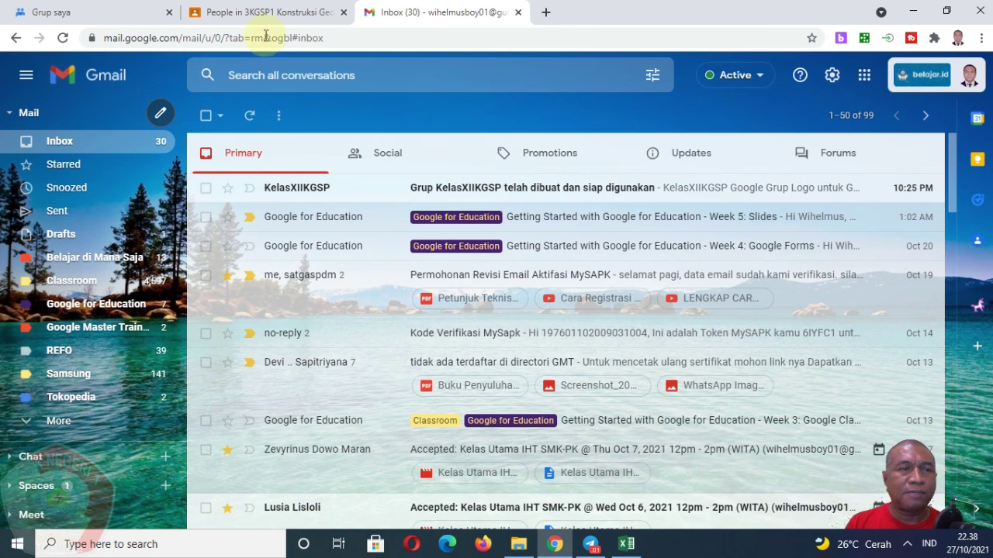
left_click(108, 14)
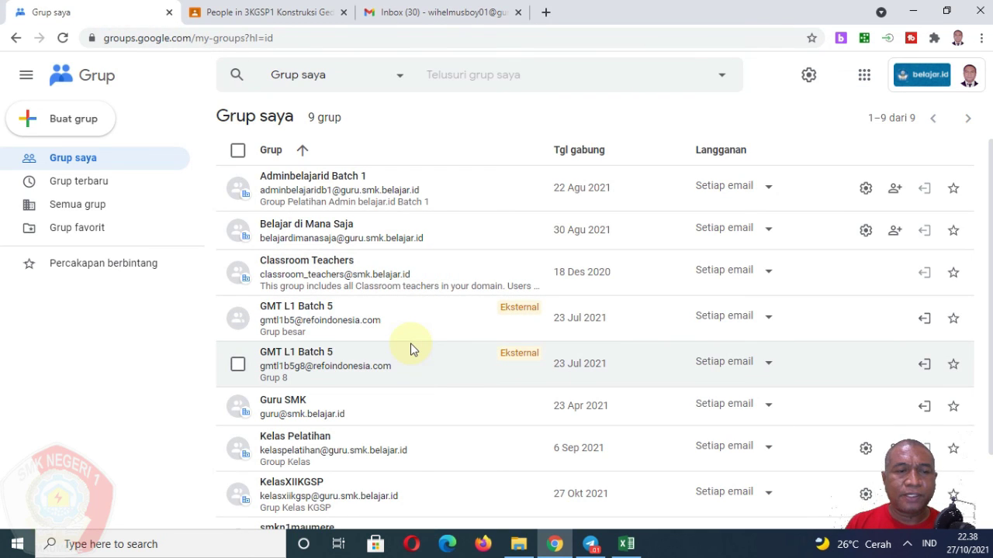